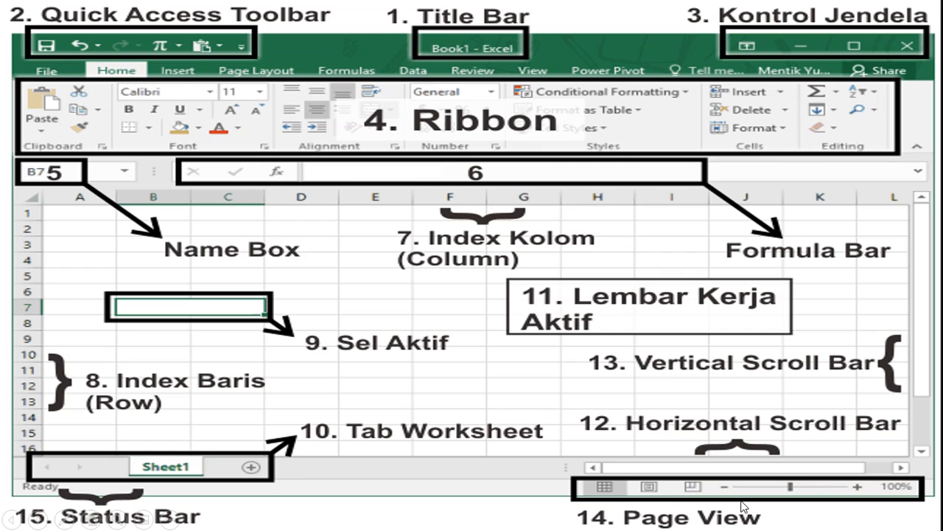
Advance through the remaining slides, end the slide show and switch to the EXCEL-1 workbook in Excel.
{"action": "left_click", "coordinate": [575, 319]}
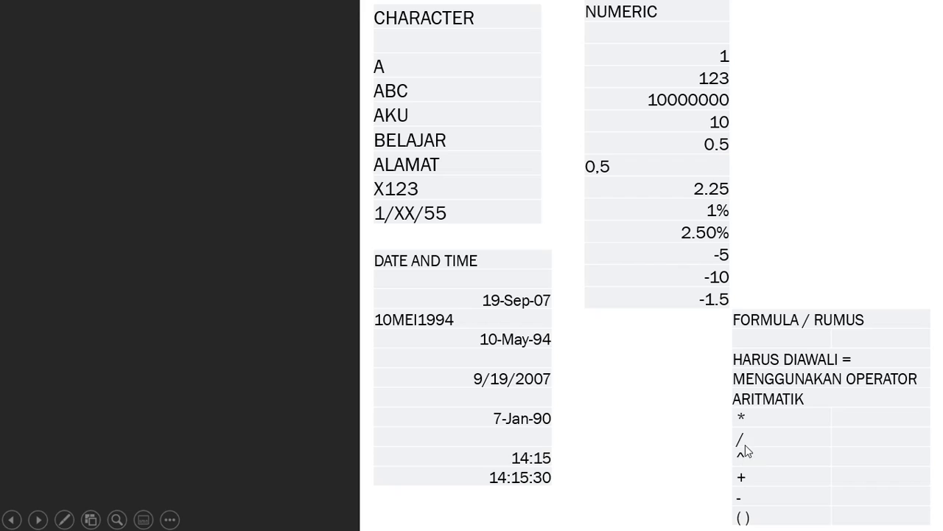
{"action": "left_click", "coordinate": [722, 516]}
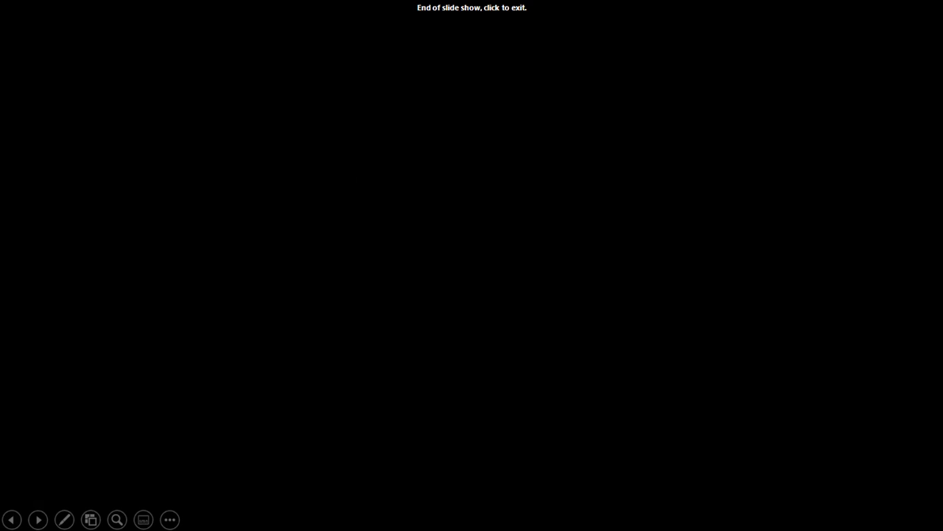
{"action": "key", "text": "Escape"}
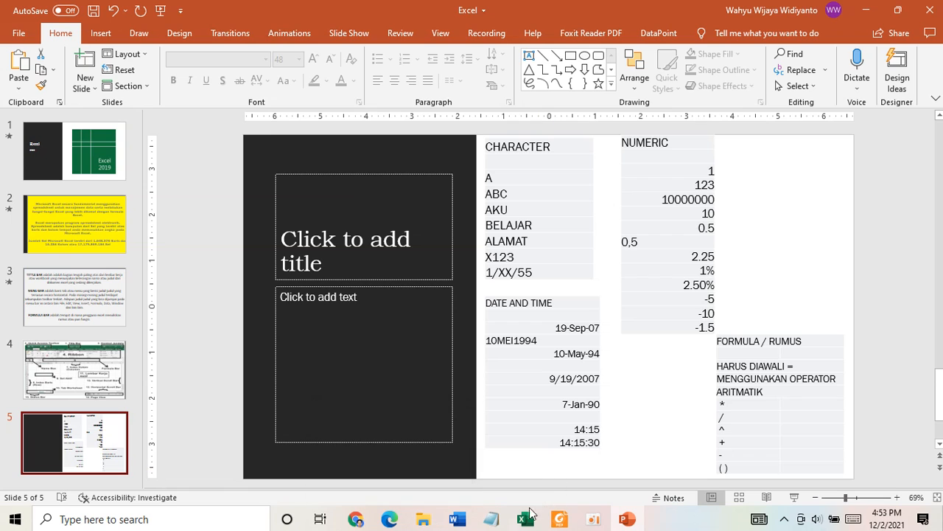
{"action": "mouse_move", "coordinate": [519, 524]}
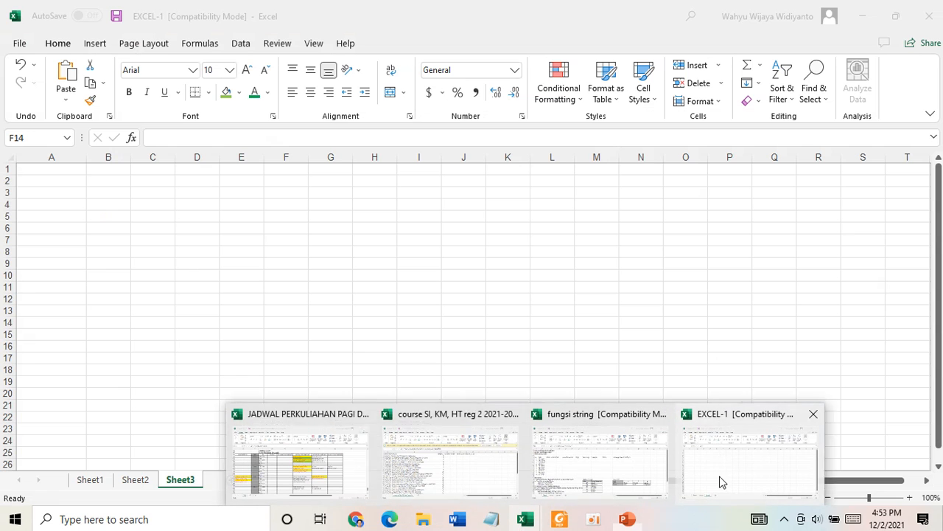
{"action": "left_click", "coordinate": [720, 479]}
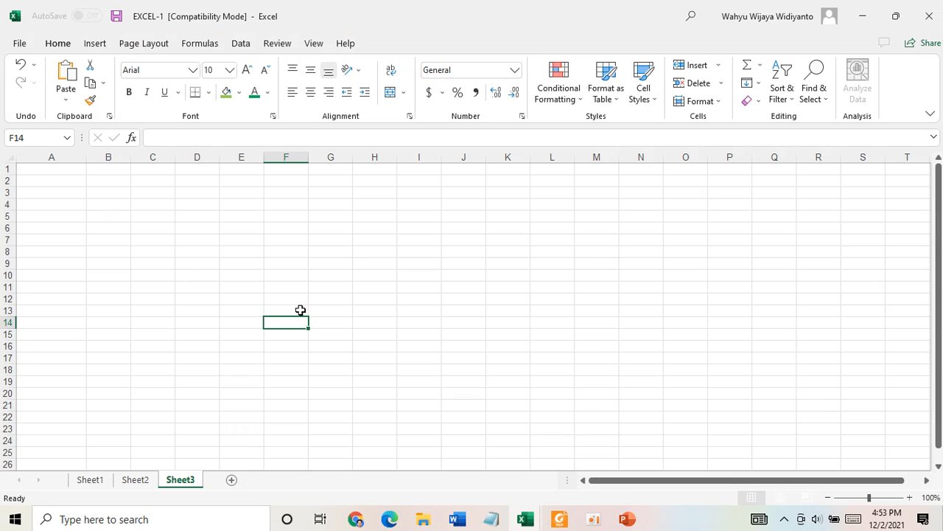
Look through the contents of Sheet1 and Sheet2.
{"action": "left_click", "coordinate": [93, 483]}
{"action": "left_click", "coordinate": [134, 482]}
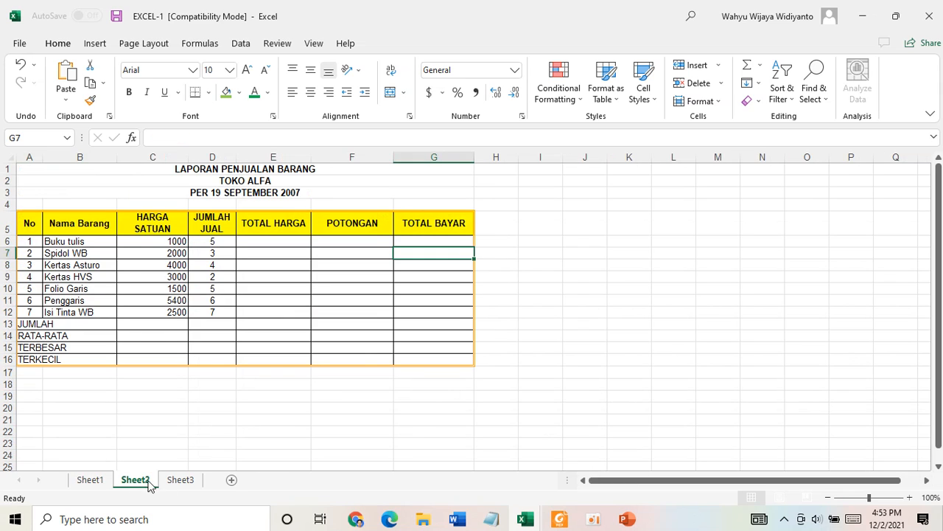
{"action": "left_click", "coordinate": [91, 481]}
{"action": "left_click", "coordinate": [126, 483]}
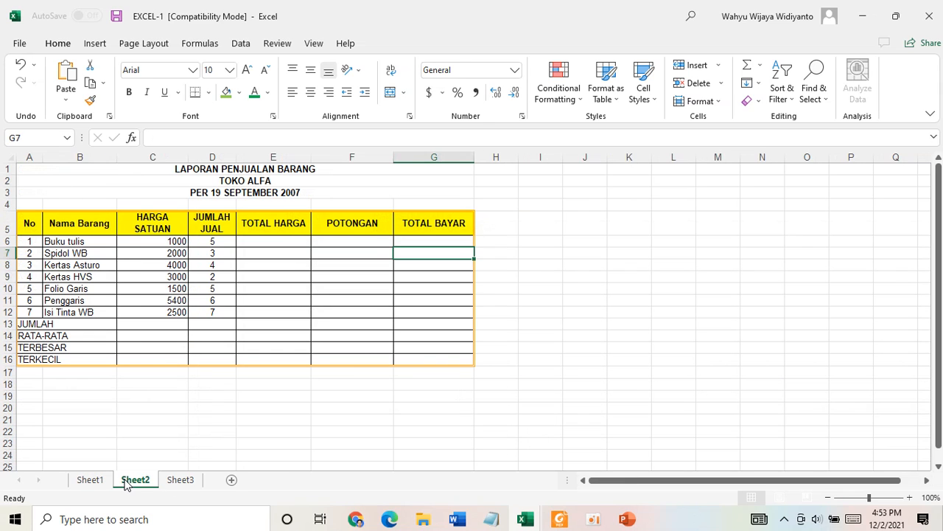
Add two new worksheets after Sheet3.
{"action": "left_click", "coordinate": [181, 483]}
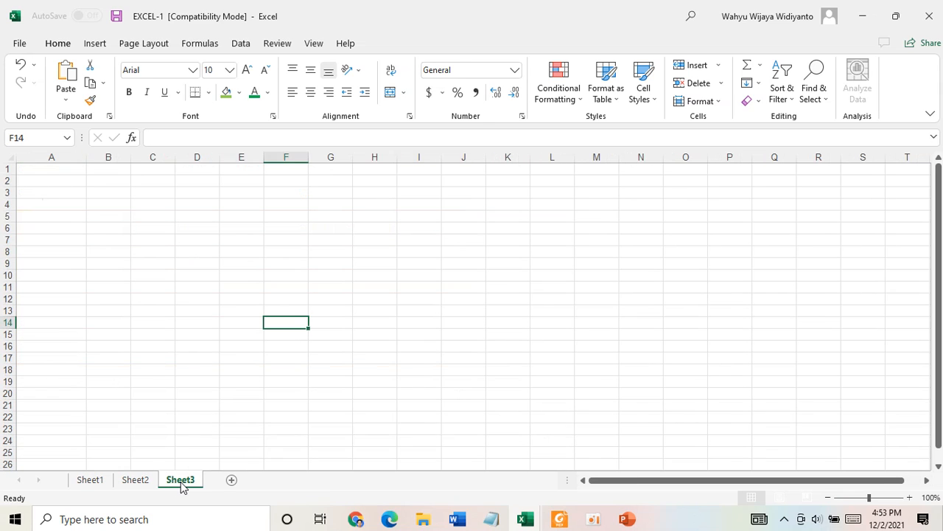
{"action": "left_click", "coordinate": [232, 480]}
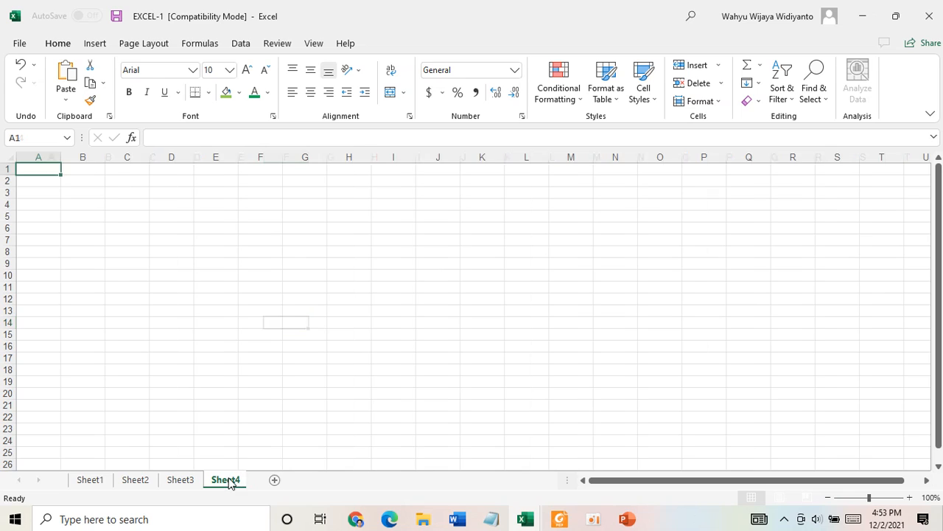
{"action": "left_click", "coordinate": [277, 481]}
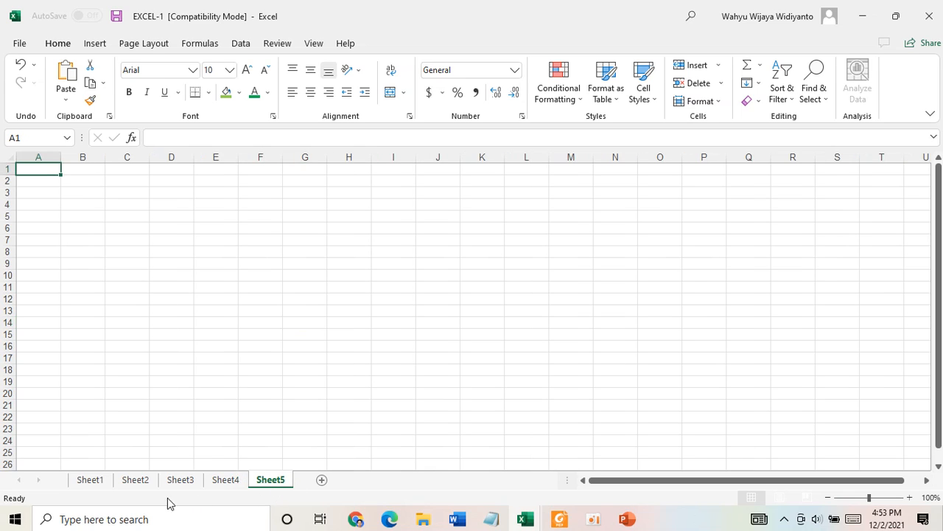
Rename the worksheet Sheet1 as "aritmatik".
{"action": "left_click", "coordinate": [89, 480]}
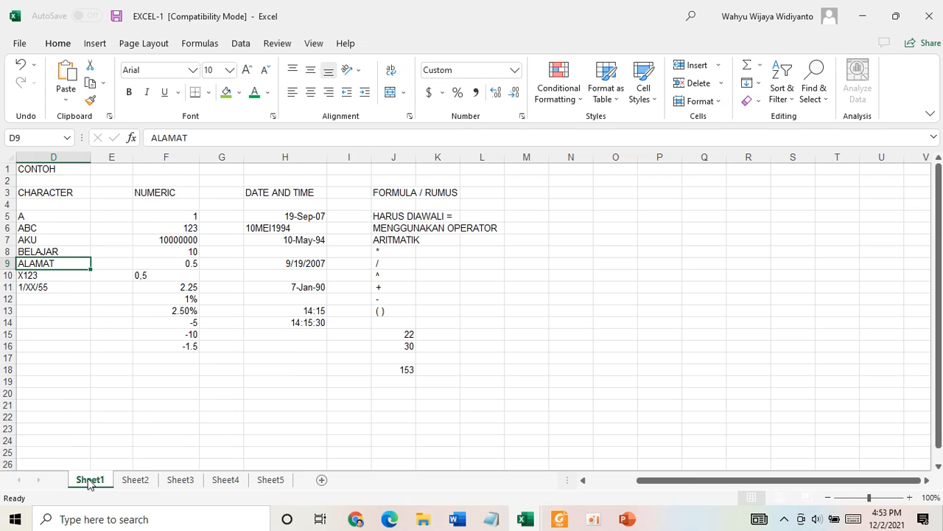
{"action": "right_click", "coordinate": [89, 479]}
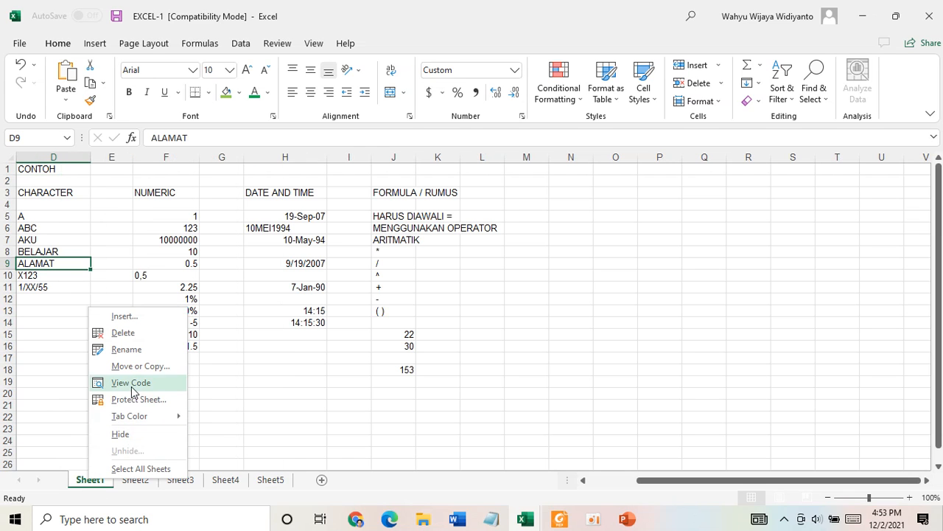
{"action": "left_click", "coordinate": [127, 354]}
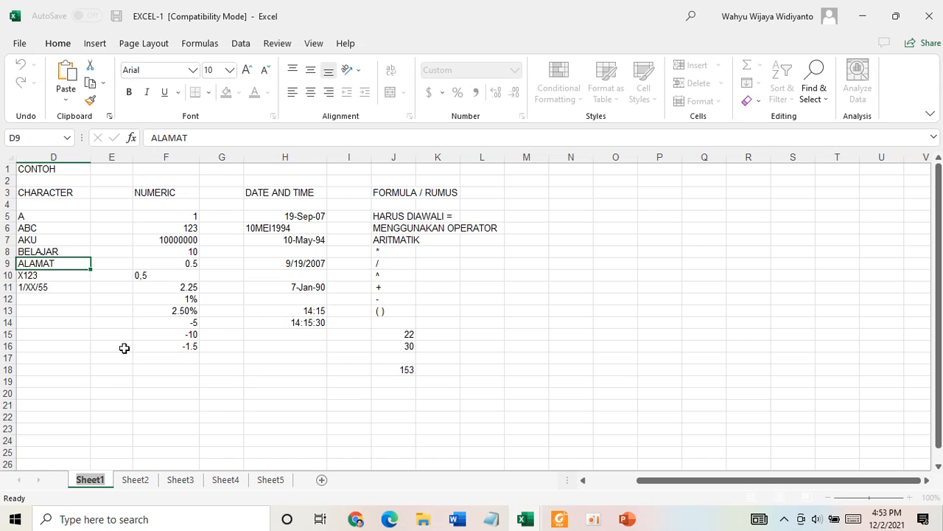
{"action": "type", "text": "arit"}
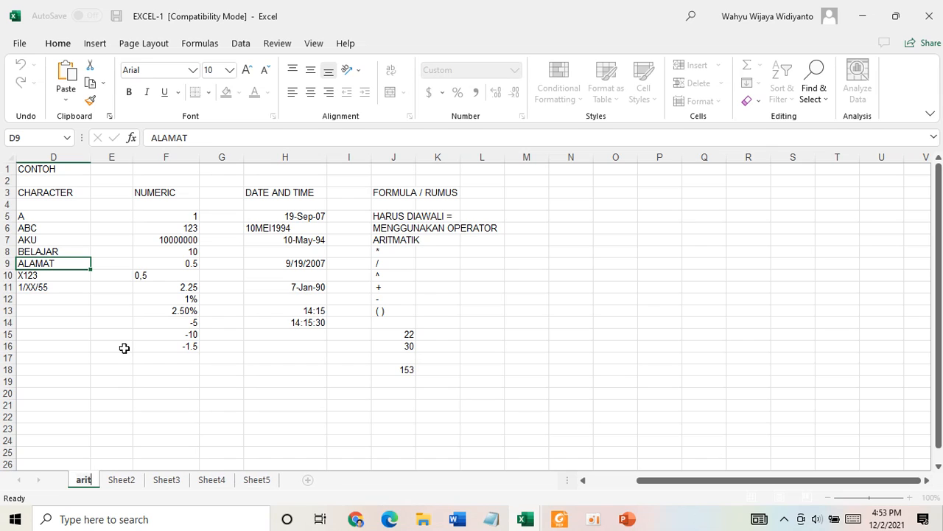
{"action": "type", "text": "natik"}
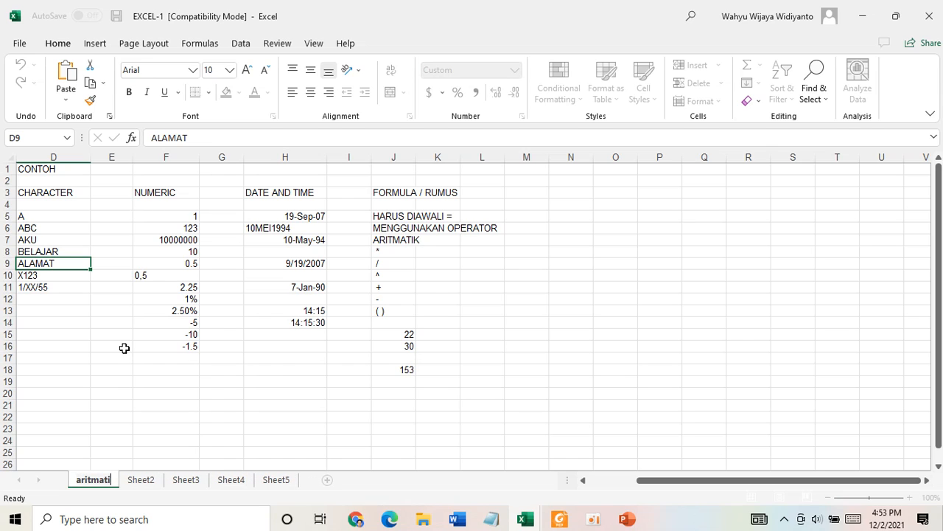
{"action": "key", "text": "Return"}
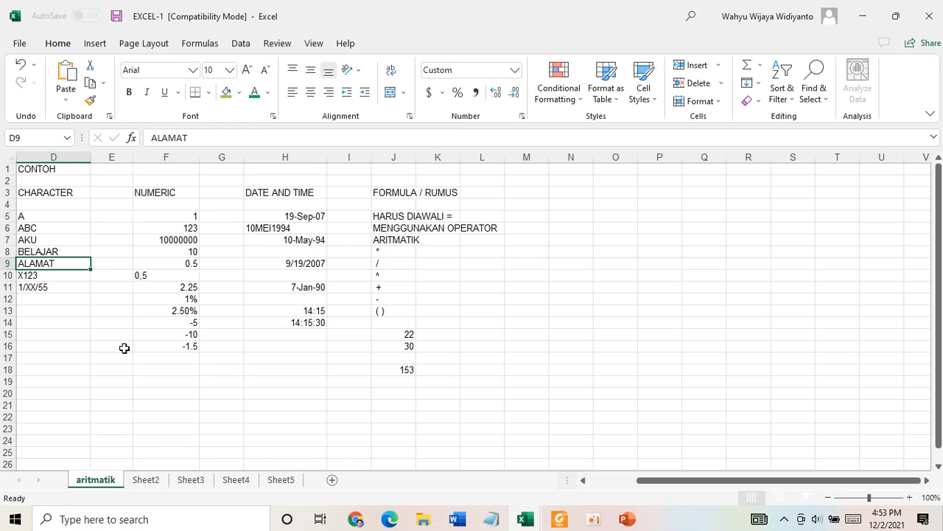
Rename the worksheet Sheet2 as "soal".
{"action": "left_click", "coordinate": [149, 482]}
{"action": "right_click", "coordinate": [151, 485]}
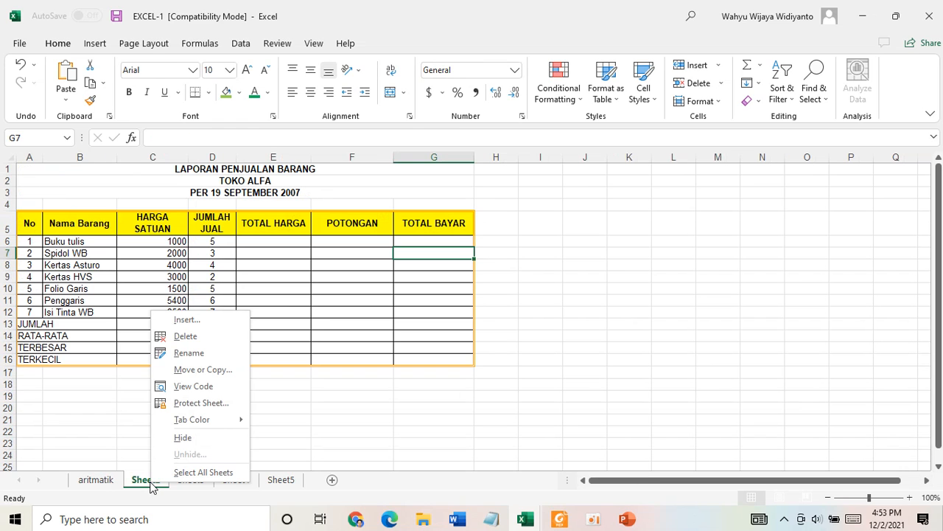
{"action": "left_click", "coordinate": [189, 353]}
{"action": "type", "text": "soal"}
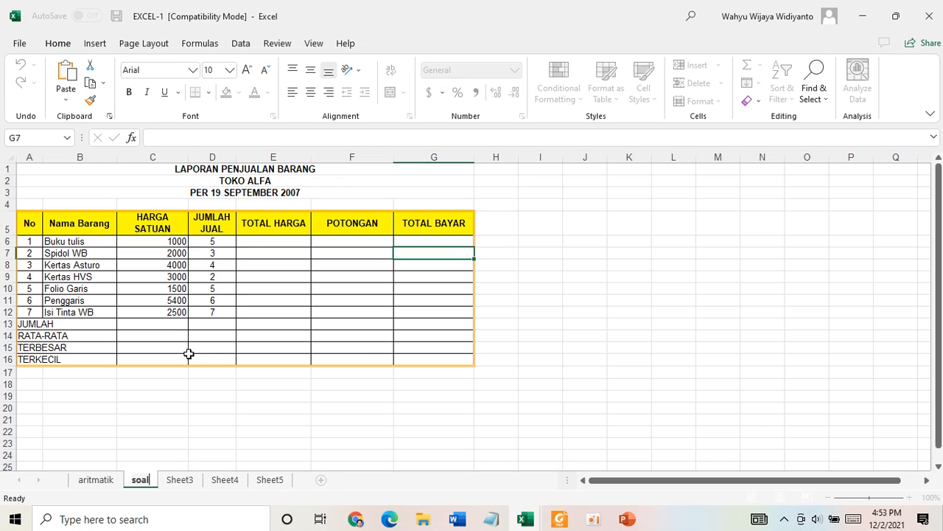
{"action": "key", "text": "Return"}
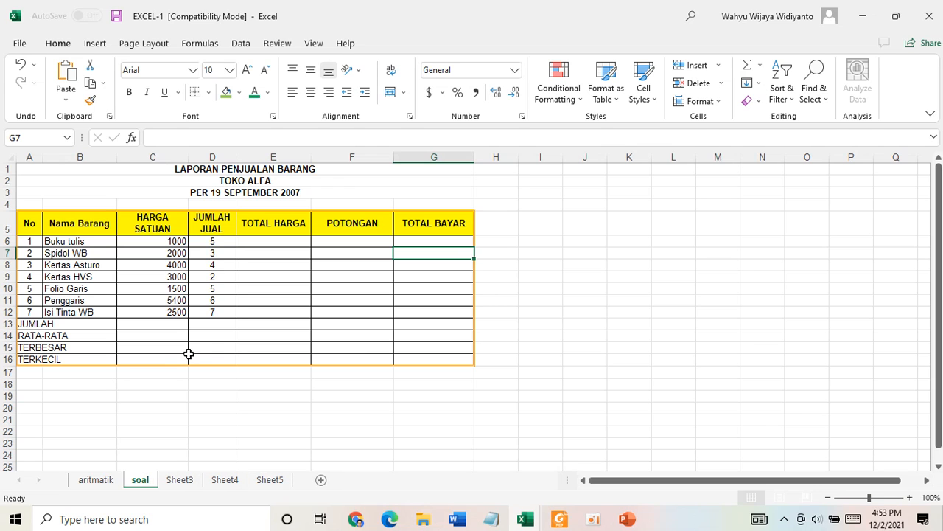
Review the data type and formula examples on the aritmatik sheet and the sales report table on the soal sheet.
{"action": "left_click", "coordinate": [323, 420]}
{"action": "left_click", "coordinate": [89, 479]}
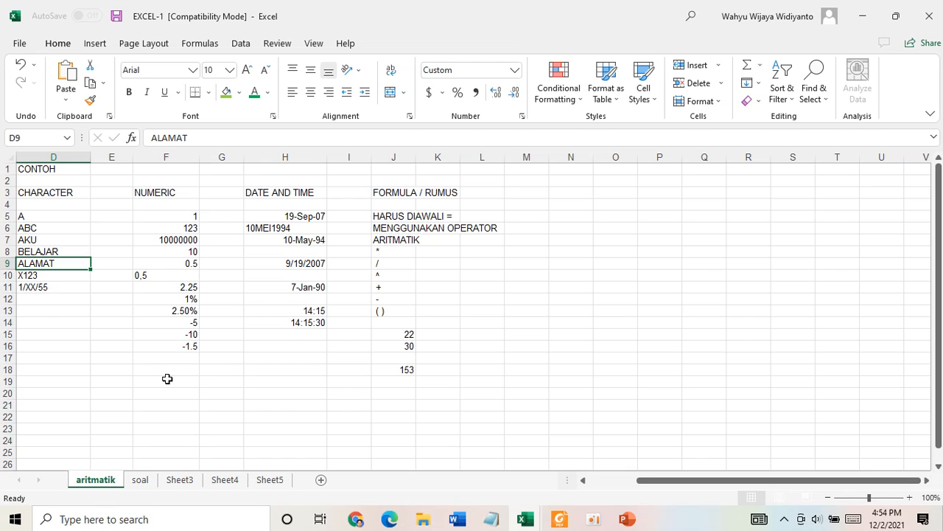
{"action": "left_click", "coordinate": [52, 196]}
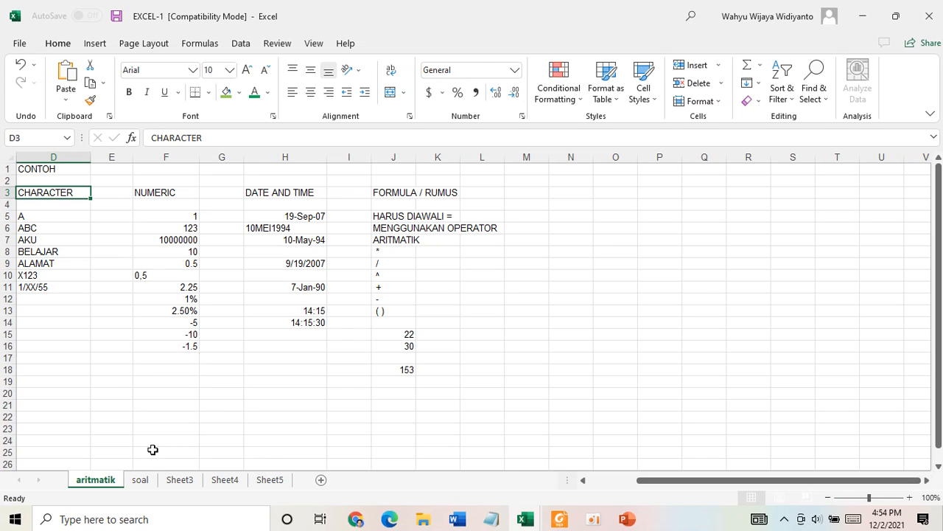
{"action": "left_click", "coordinate": [140, 480]}
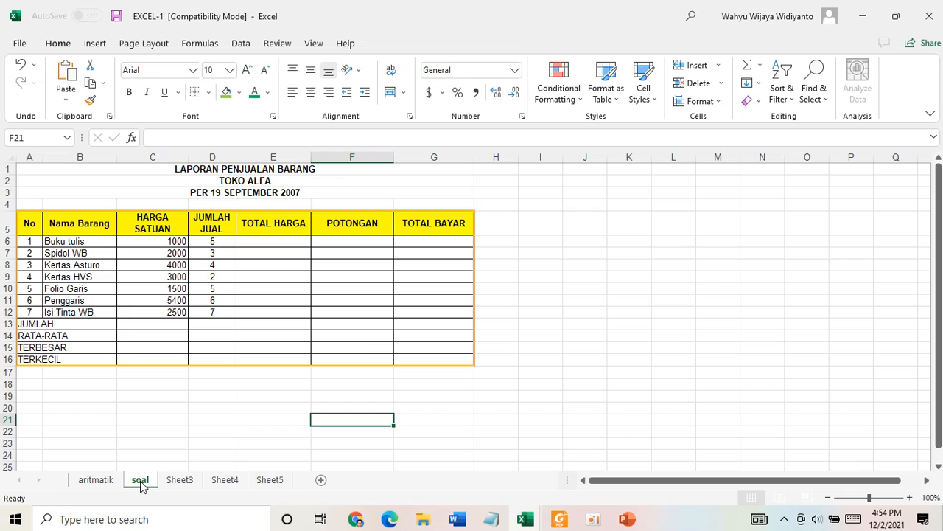
{"action": "left_click", "coordinate": [96, 480]}
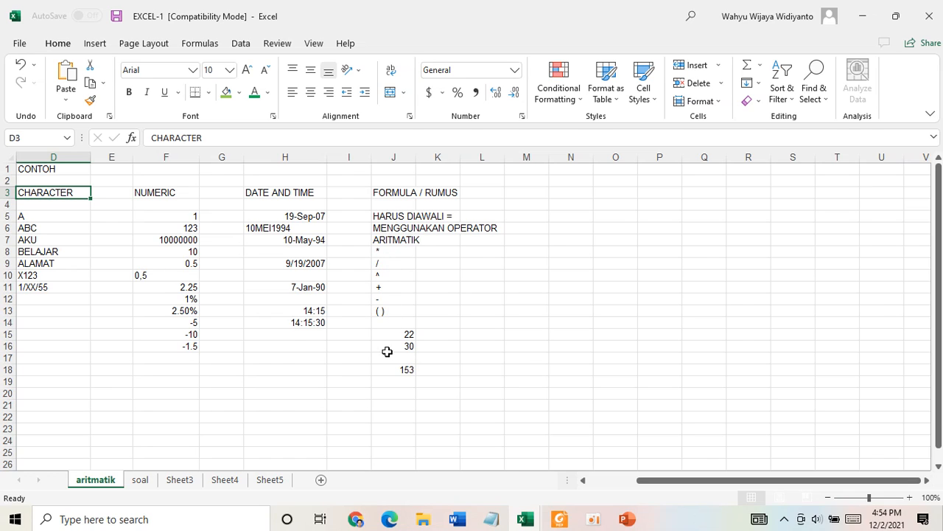
{"action": "left_click", "coordinate": [141, 480]}
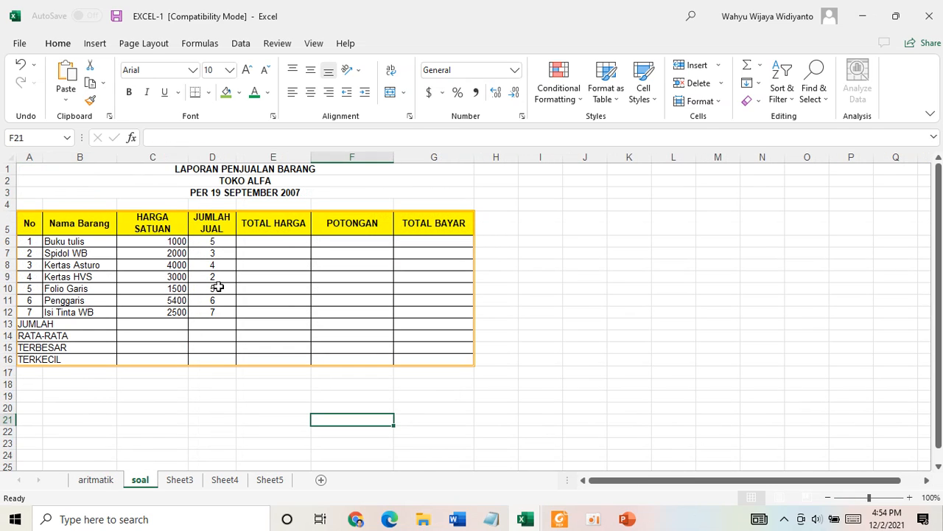
Calculate TOTAL HARGA for Buku tulis with =C6*D6 in cell E6 and fill the formula down to E12.
{"action": "left_click", "coordinate": [291, 239]}
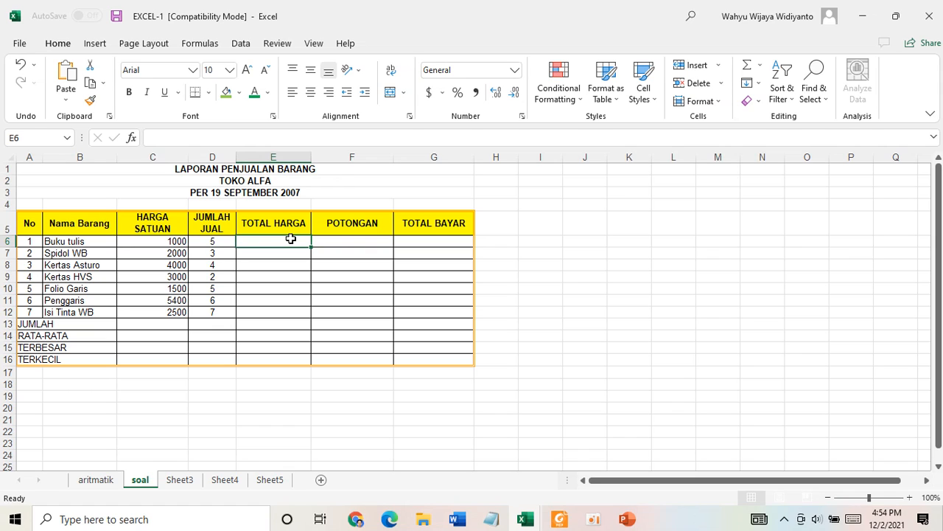
{"action": "left_click", "coordinate": [178, 246]}
{"action": "left_click", "coordinate": [218, 244]}
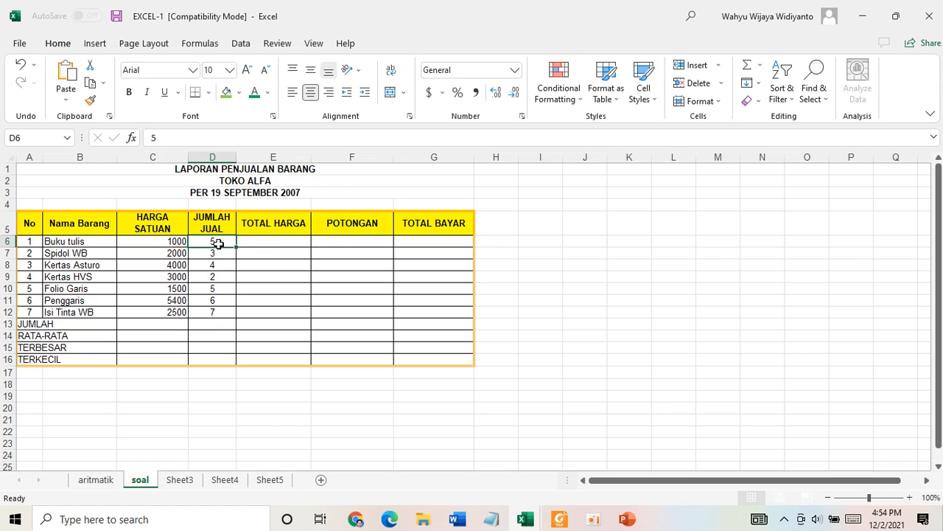
{"action": "left_click", "coordinate": [273, 241]}
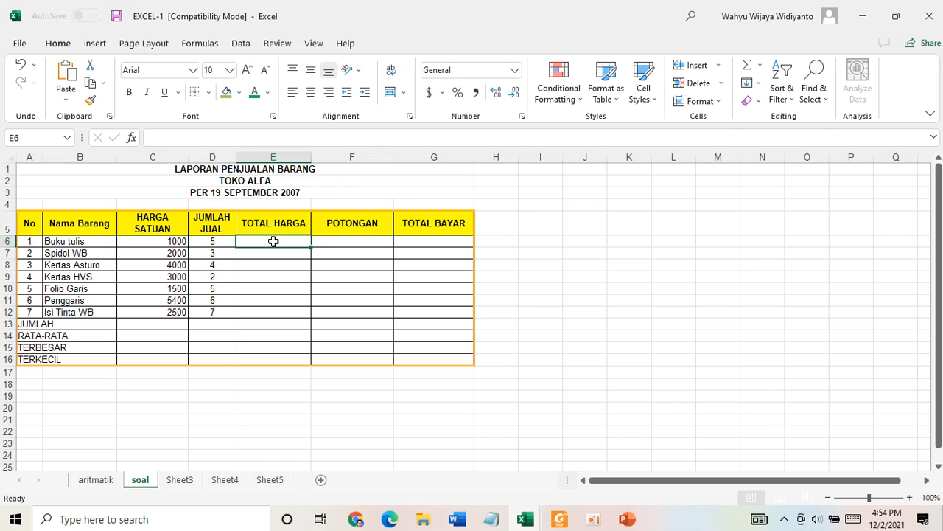
{"action": "type", "text": "="}
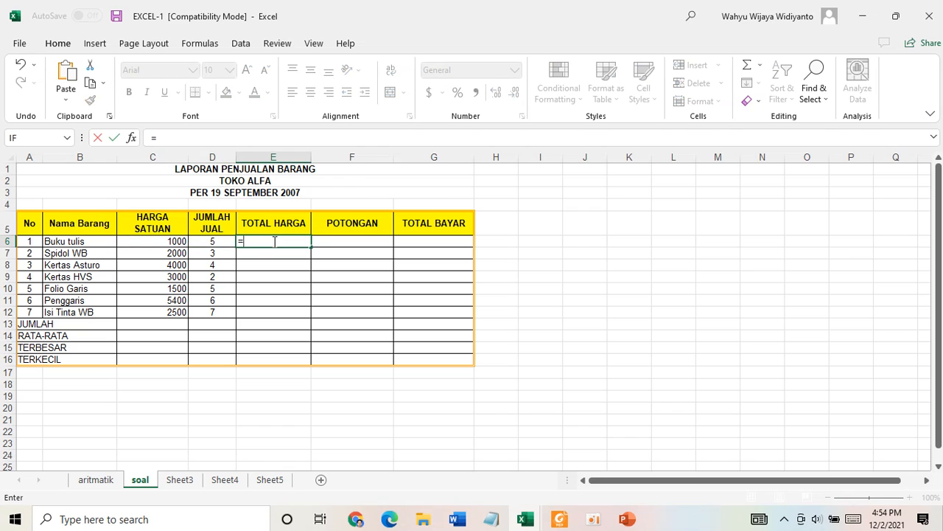
{"action": "left_click", "coordinate": [160, 242]}
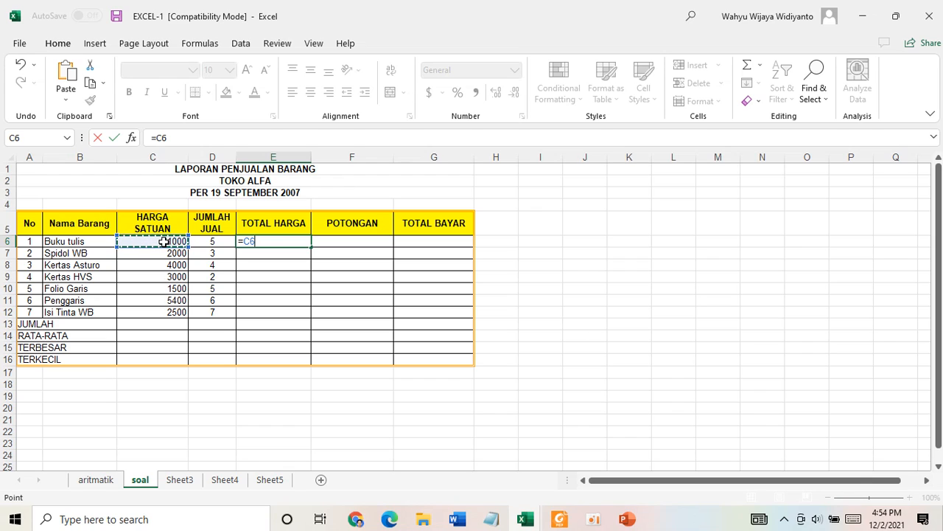
{"action": "type", "text": "*"}
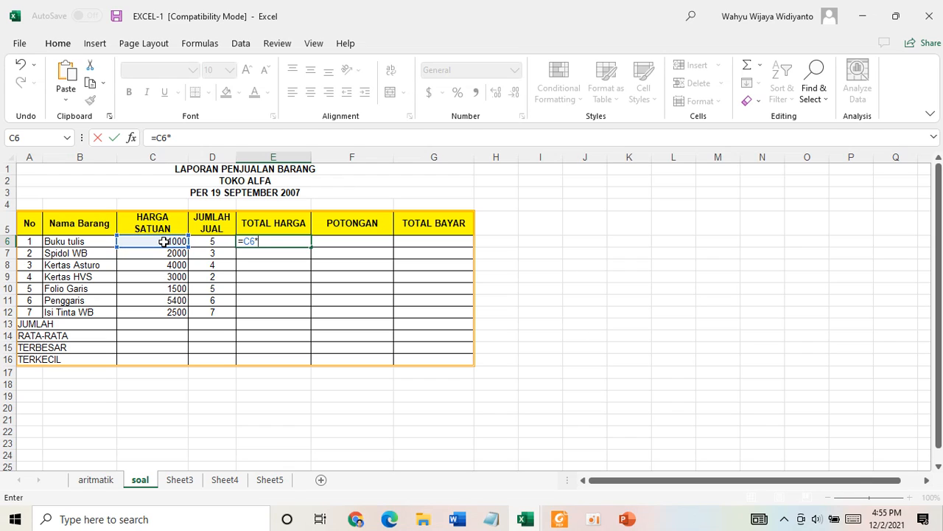
{"action": "left_click", "coordinate": [215, 241]}
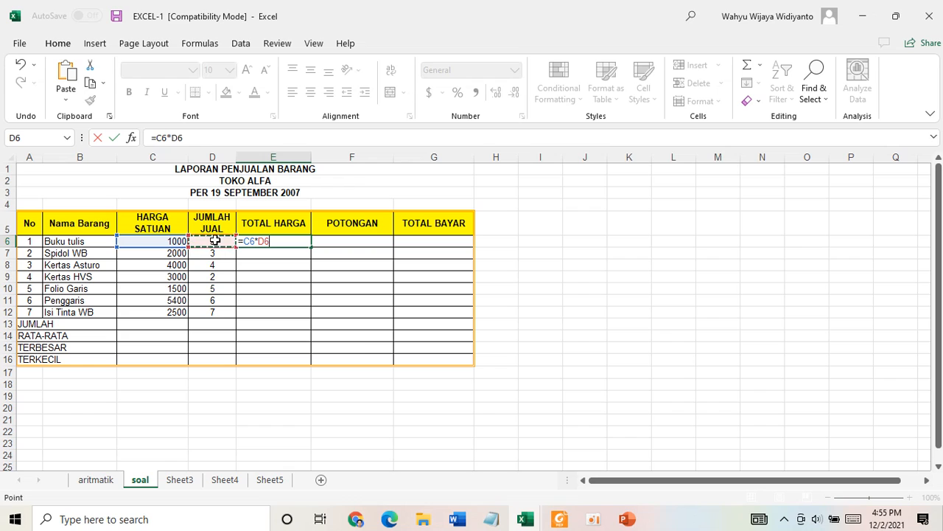
{"action": "key", "text": "Return"}
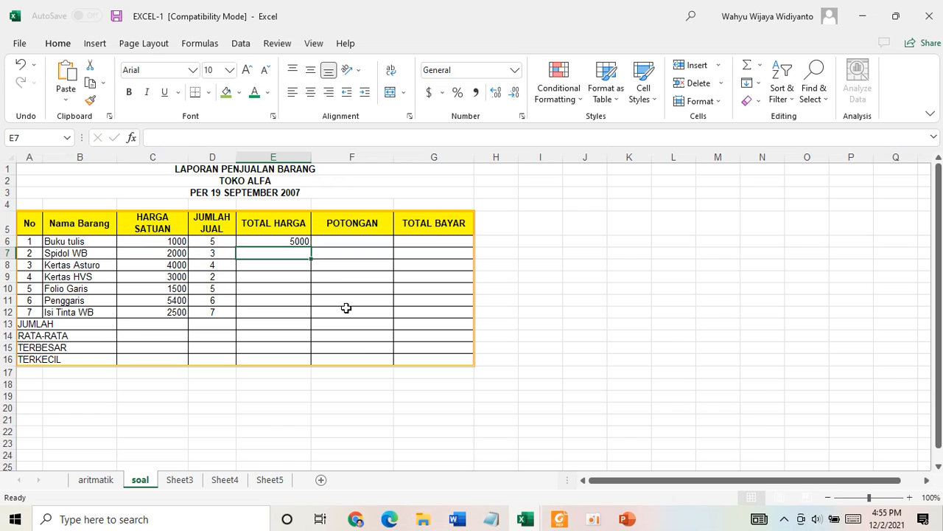
{"action": "left_click", "coordinate": [286, 243]}
{"action": "left_click_drag", "start_coordinate": [311, 246], "coordinate": [307, 316]}
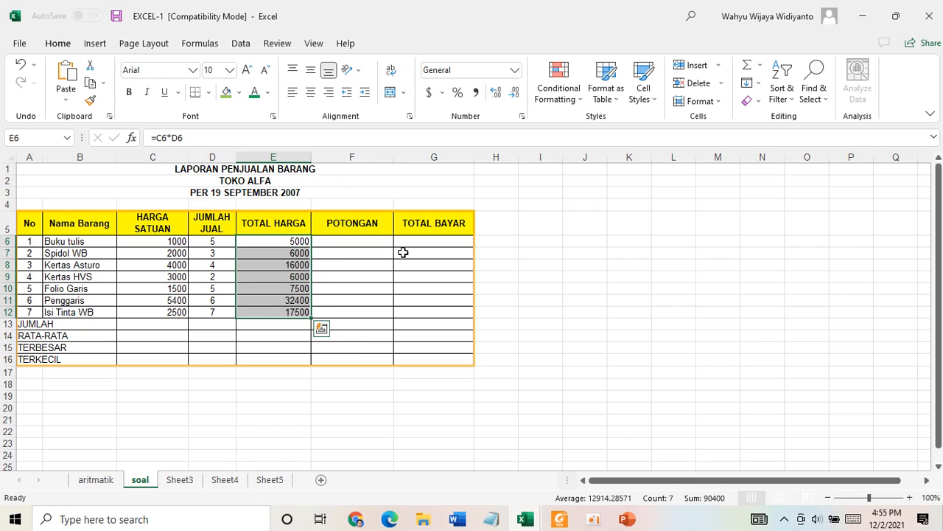
Write the discount rule "jika pembelian lebih dari 5, maka dapat potongan 1000" in cell F19 below the table.
{"action": "left_click", "coordinate": [336, 397]}
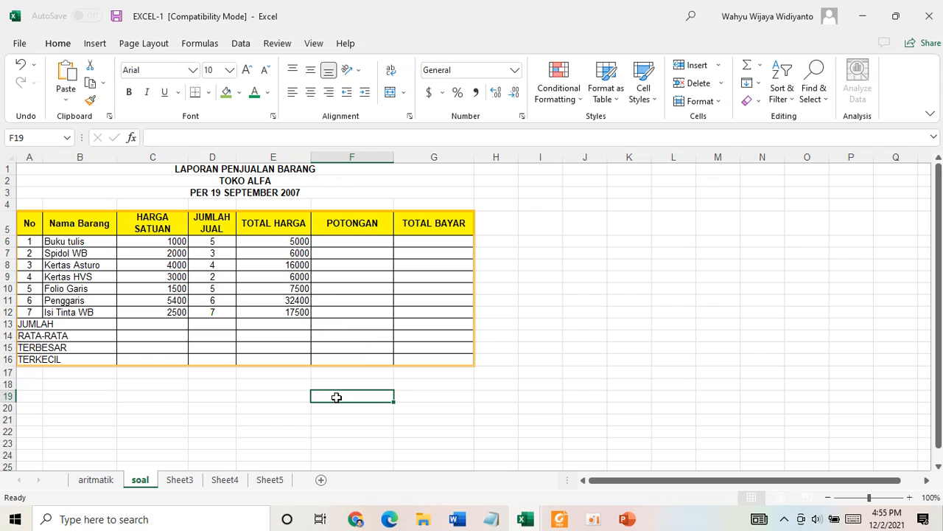
{"action": "type", "text": "jika"}
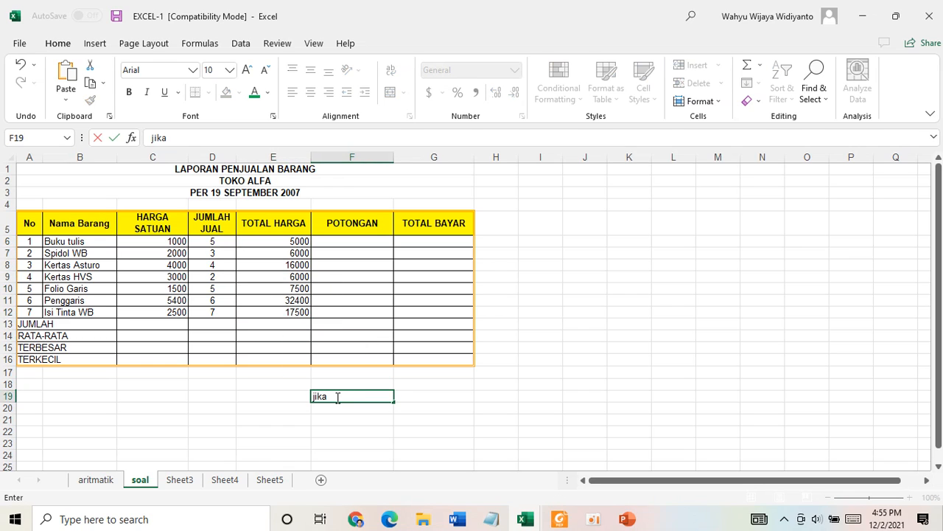
{"action": "type", "text": " pembelian"}
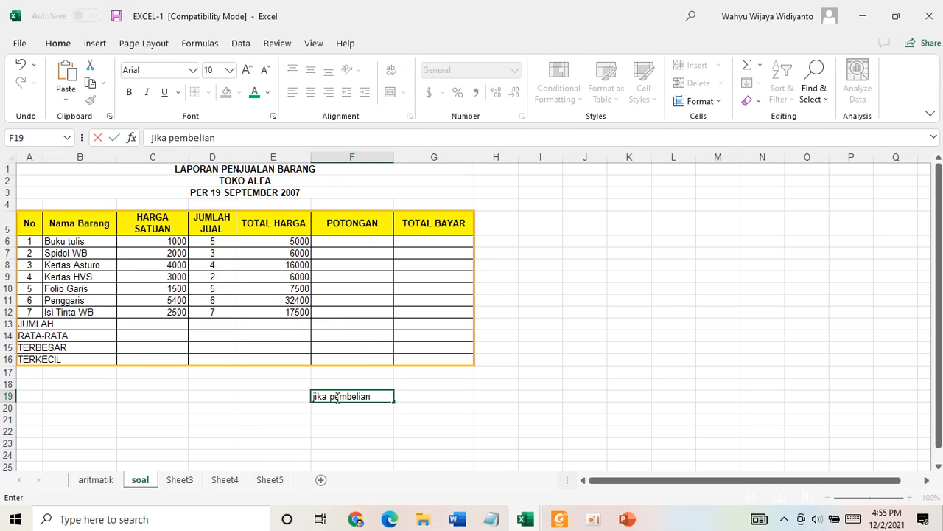
{"action": "type", "text": " lebih dari 5"}
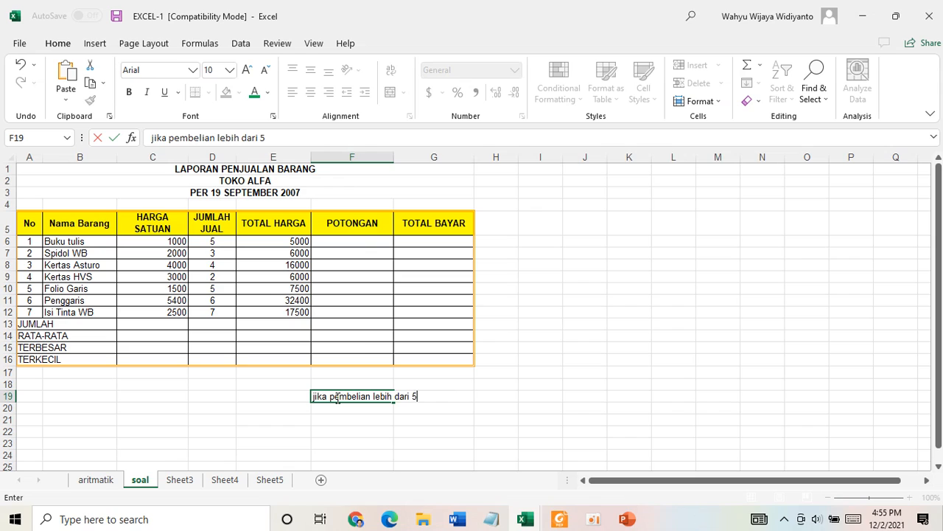
{"action": "type", "text": ", maka dapat poto"}
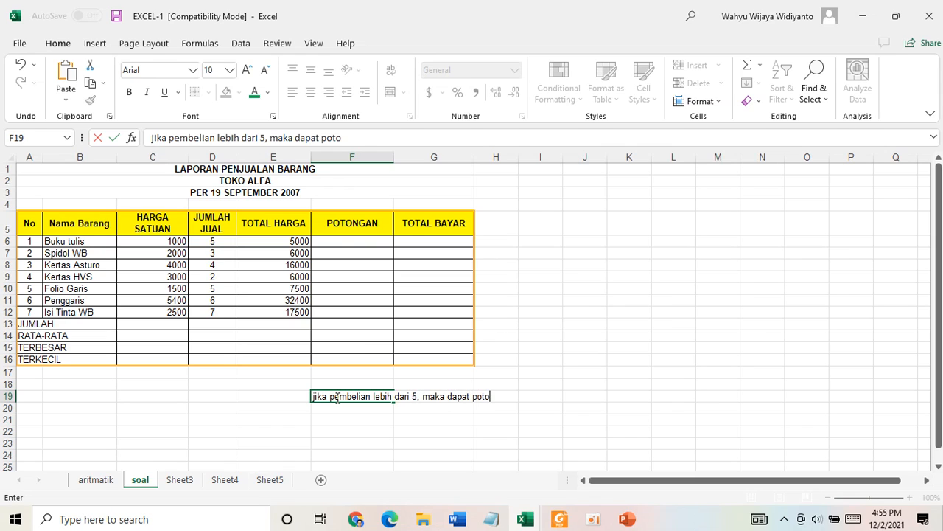
{"action": "type", "text": "ngan 1000"}
{"action": "left_click", "coordinate": [243, 407]}
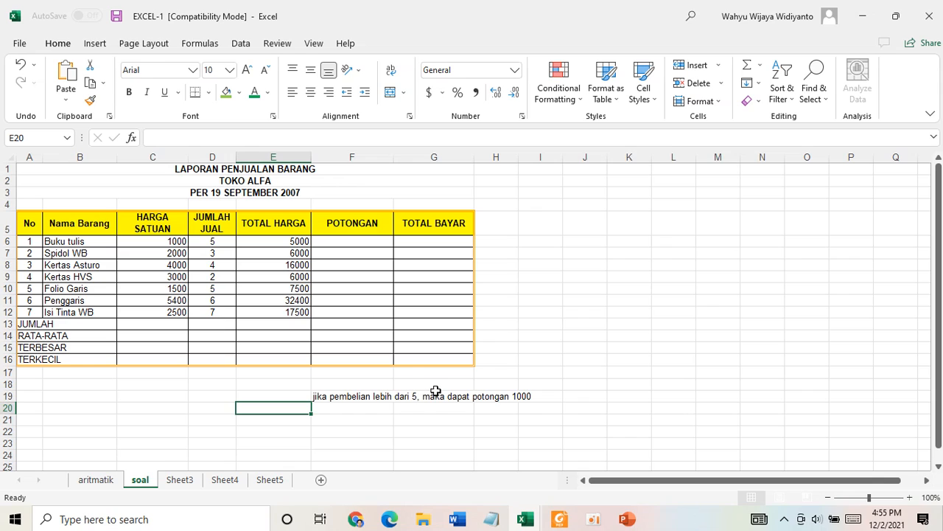
Replace "pembelian" with "jumlah jual" in the discount rule in cell F19.
{"action": "left_click", "coordinate": [341, 242]}
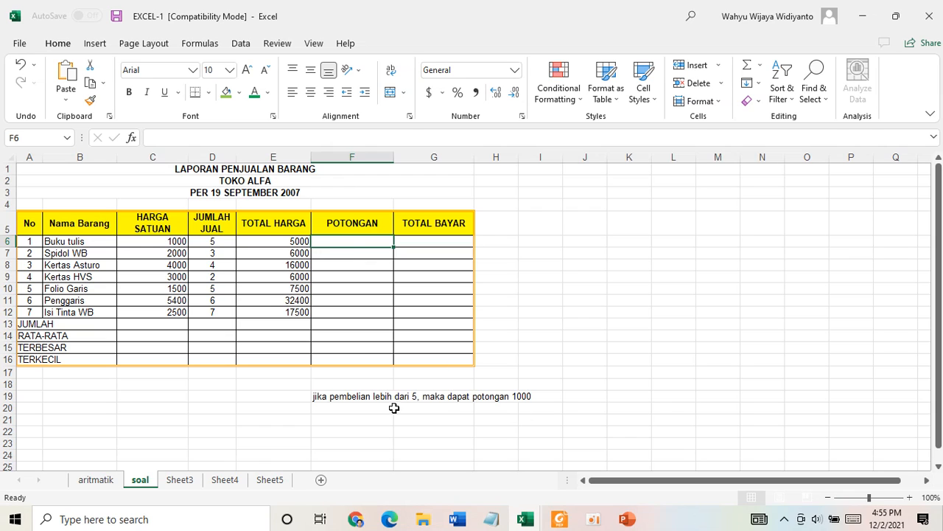
{"action": "left_click", "coordinate": [356, 396]}
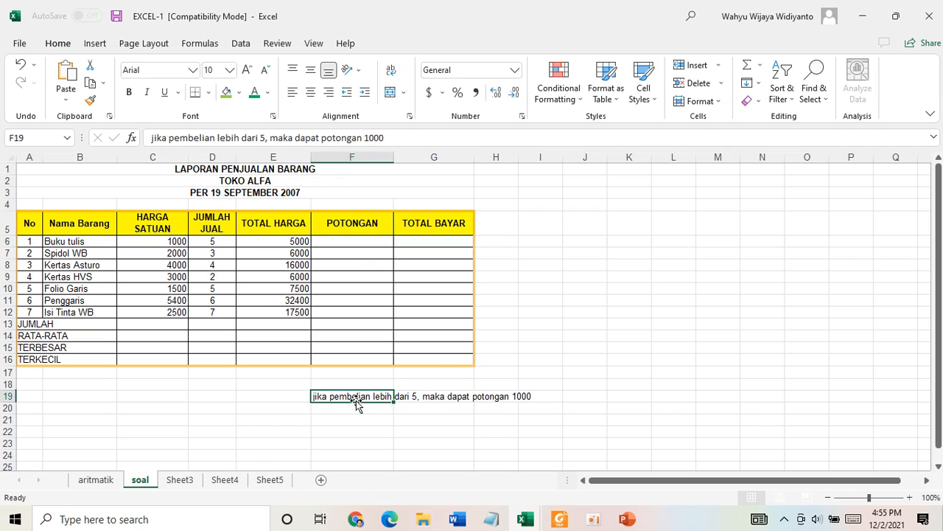
{"action": "double_click", "coordinate": [193, 139]}
{"action": "type", "text": "ju"}
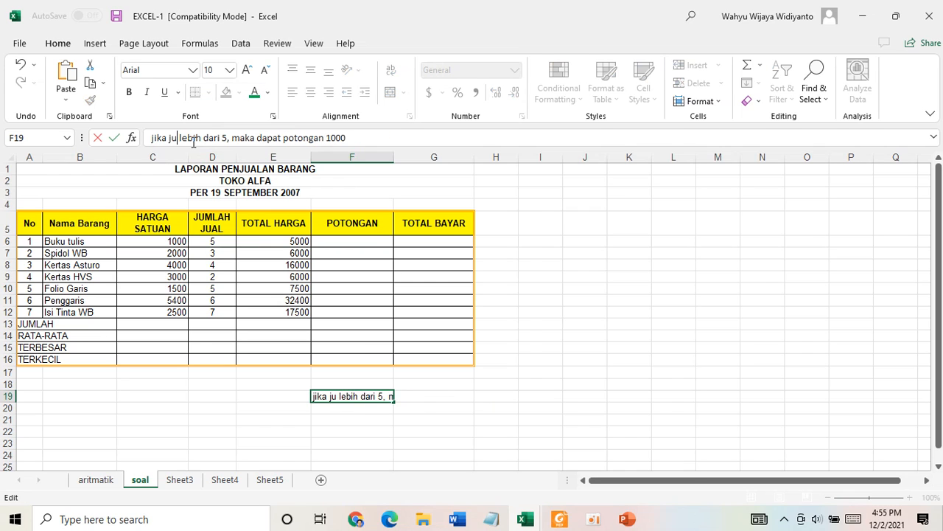
{"action": "type", "text": "mlah jual"}
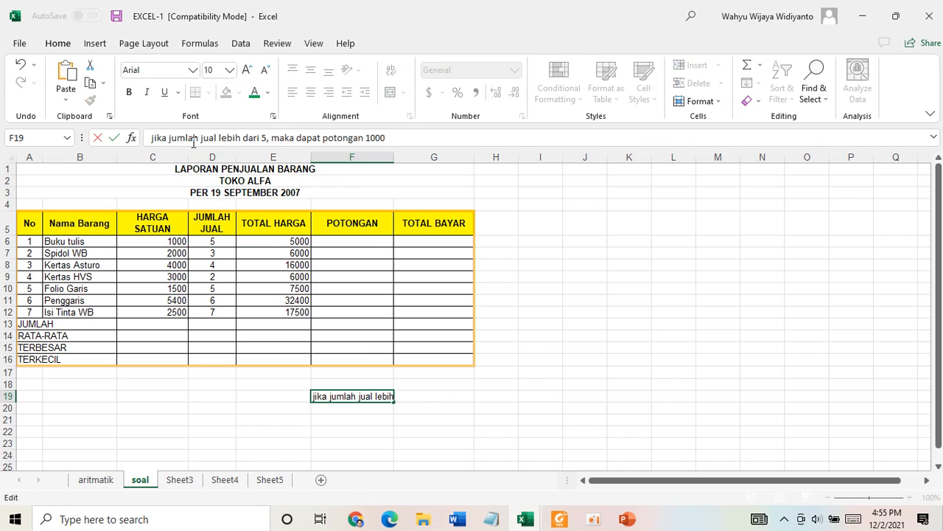
{"action": "left_click", "coordinate": [414, 430]}
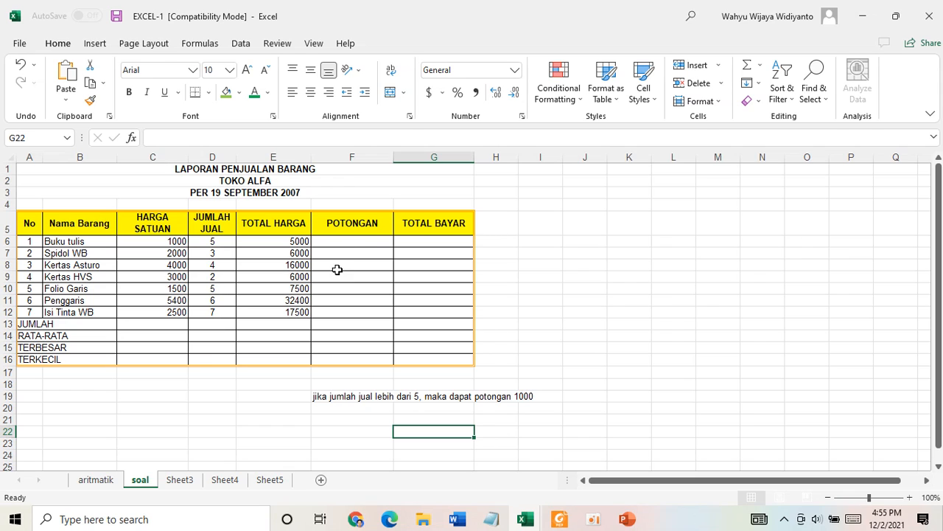
Enter a POTONGAN of 1000 for Buku tulis in cell F6.
{"action": "left_click", "coordinate": [350, 242]}
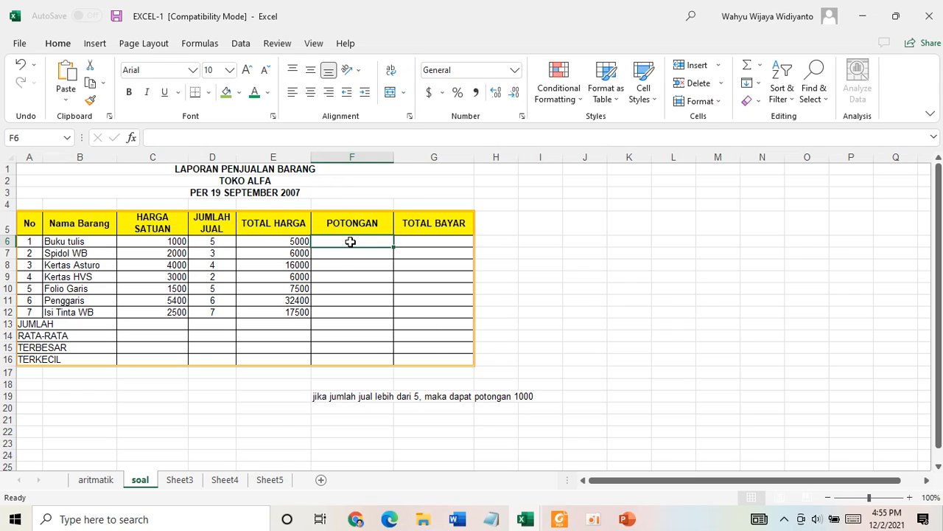
{"action": "type", "text": "10"}
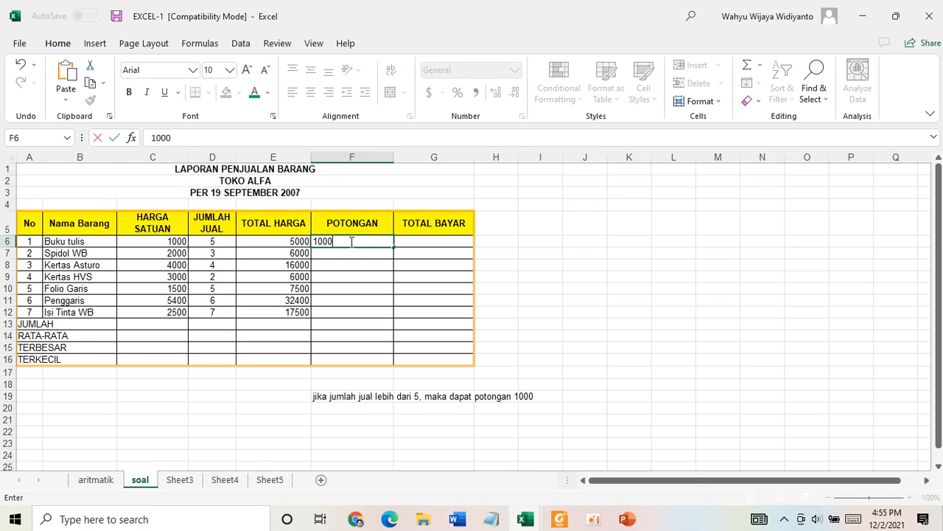
{"action": "type", "text": "00"}
{"action": "key", "text": "Tab"}
{"action": "key", "text": "Tab"}
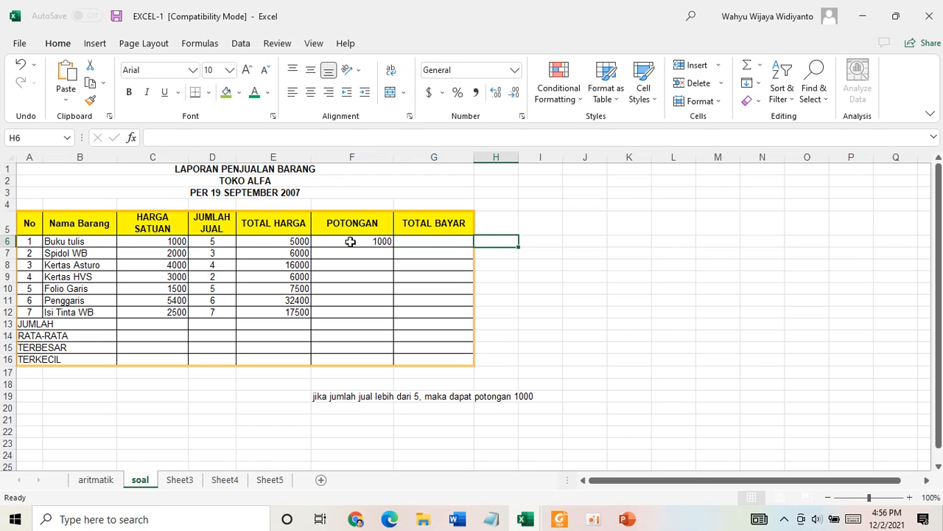
Enter a POTONGAN of 1000 for Folio Garis in cell F10 and fill it down to F12.
{"action": "left_click", "coordinate": [345, 288]}
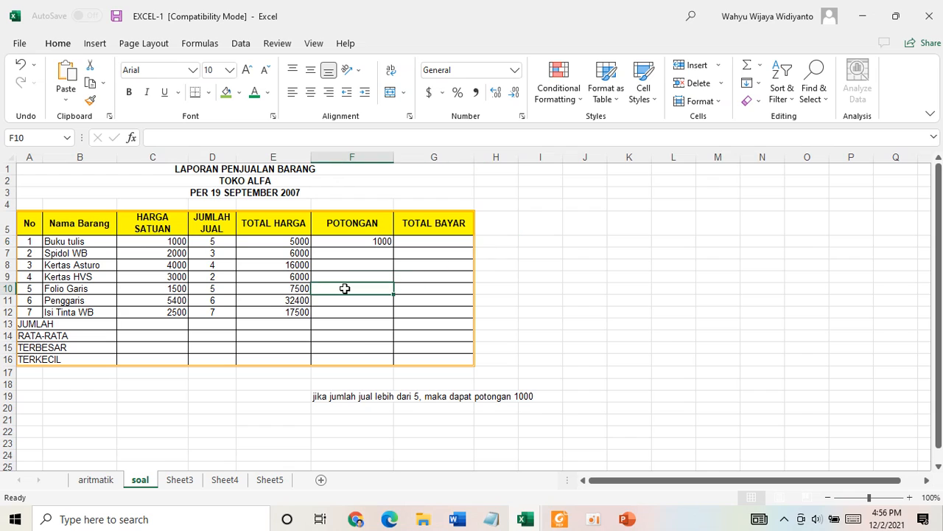
{"action": "type", "text": "100"}
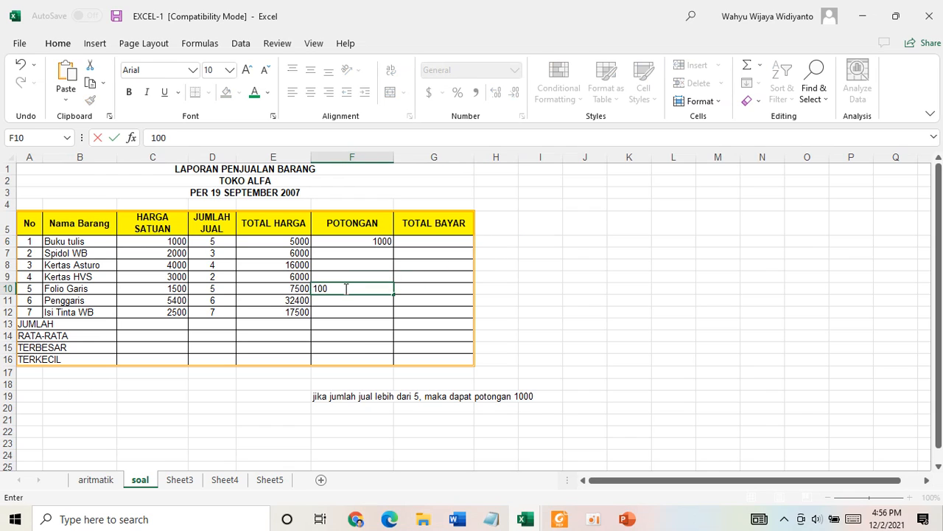
{"action": "type", "text": "0"}
{"action": "key", "text": "Return"}
{"action": "left_click", "coordinate": [344, 288]}
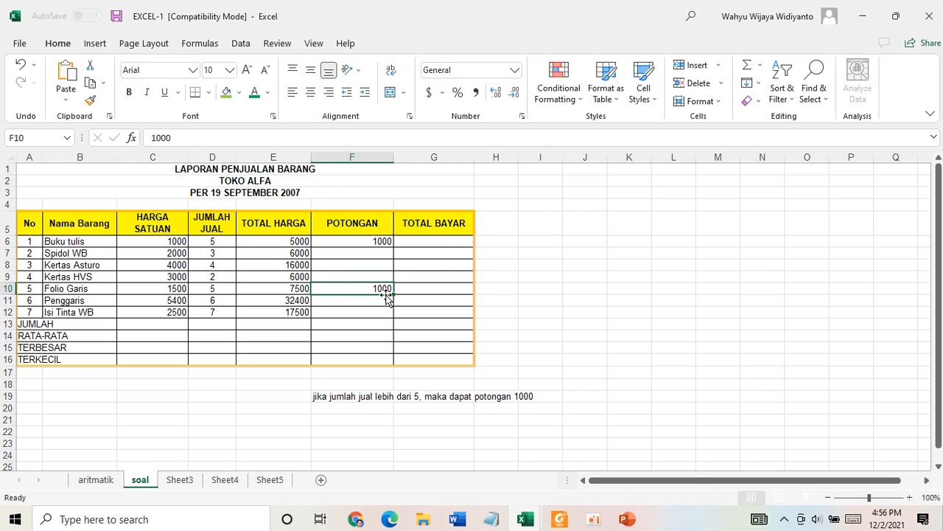
{"action": "left_click_drag", "start_coordinate": [395, 294], "coordinate": [405, 315]}
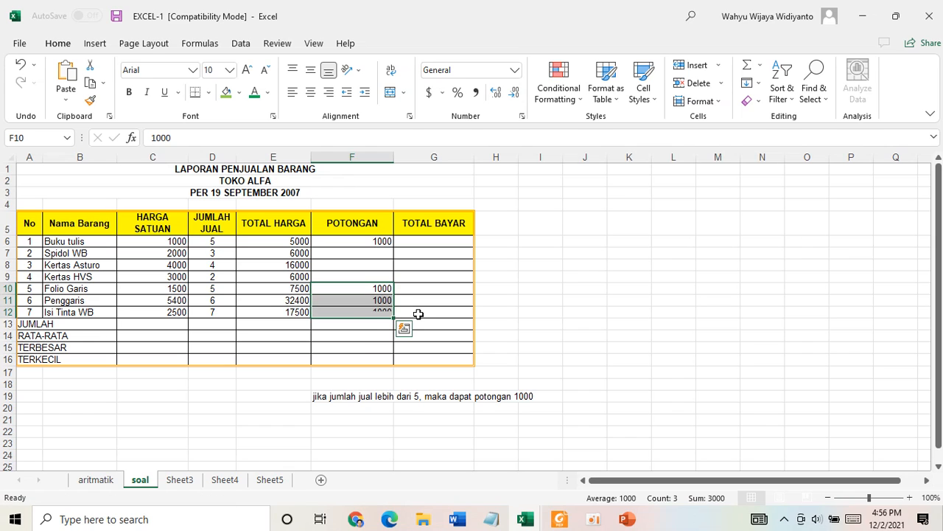
{"action": "left_click", "coordinate": [518, 300]}
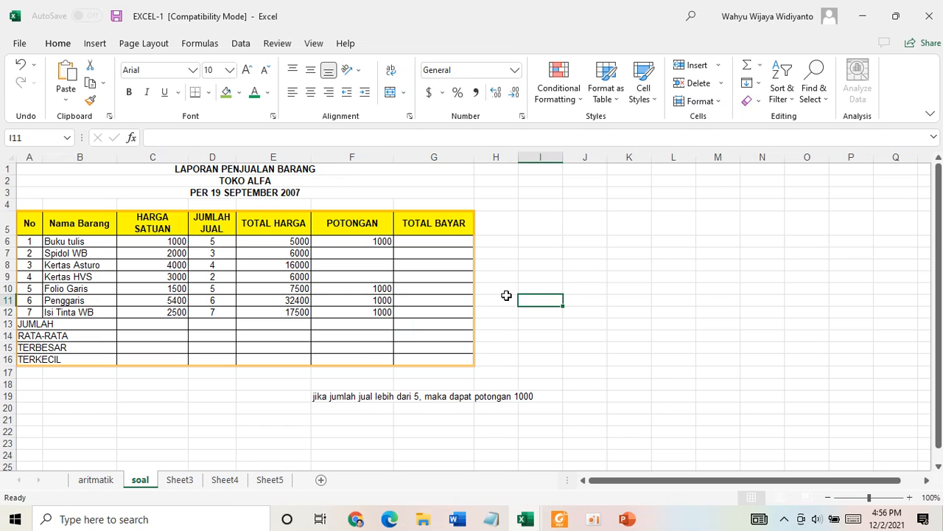
Enter a POTONGAN of 0 for Spidol WB, Kertas Asturo and Kertas HVS in cells F7 to F9.
{"action": "left_click", "coordinate": [378, 255]}
{"action": "type", "text": "0"}
{"action": "key", "text": "Return"}
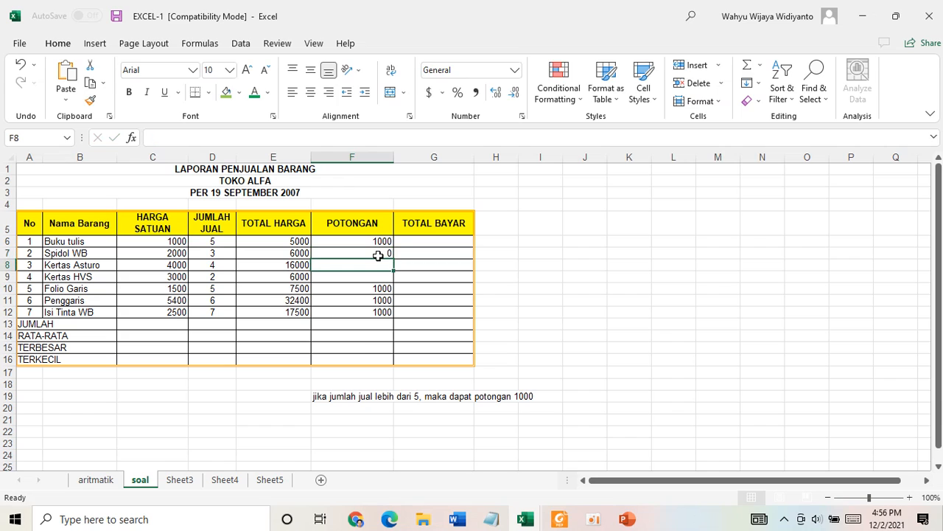
{"action": "type", "text": "0"}
{"action": "key", "text": "Return"}
{"action": "type", "text": "0"}
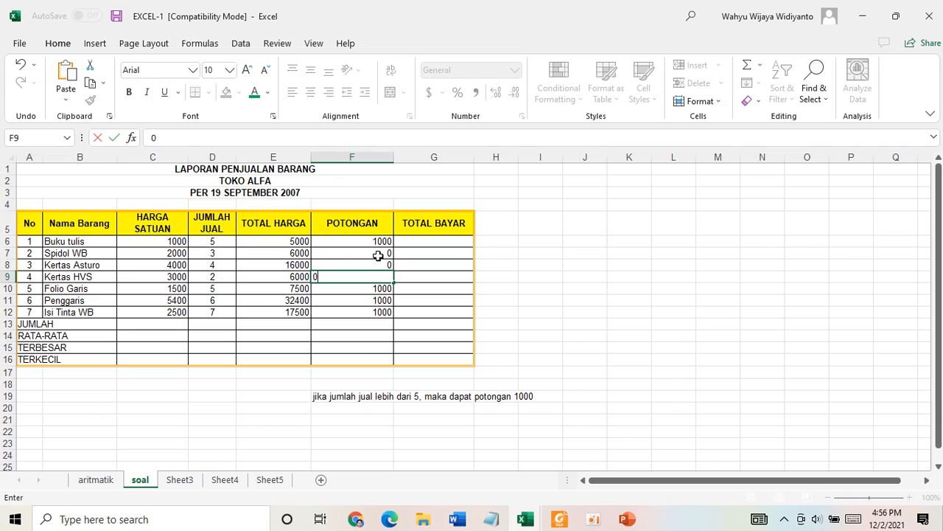
{"action": "left_click", "coordinate": [583, 300]}
Calculate TOTAL BAYAR for Buku tulis with =E6-F6 in cell G6 and fill the formula down to G12.
{"action": "left_click", "coordinate": [462, 246]}
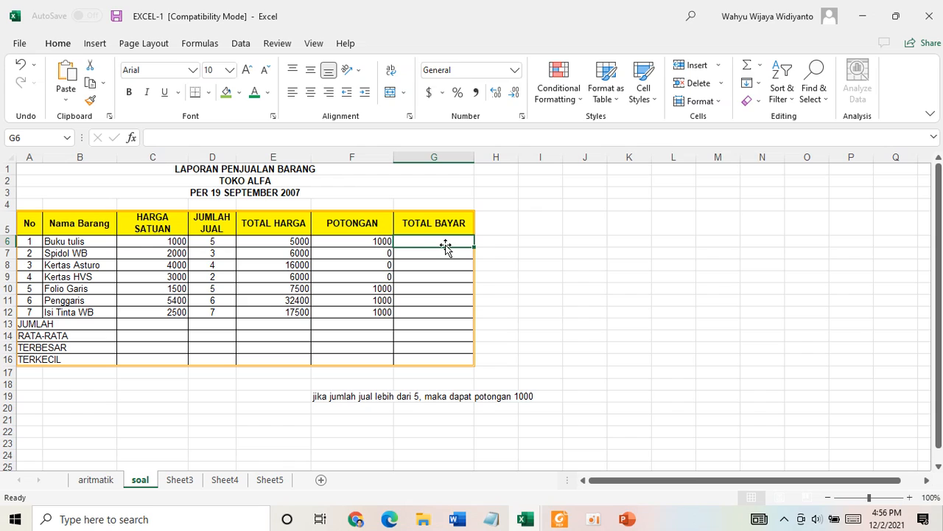
{"action": "type", "text": "="}
{"action": "left_click", "coordinate": [298, 242]}
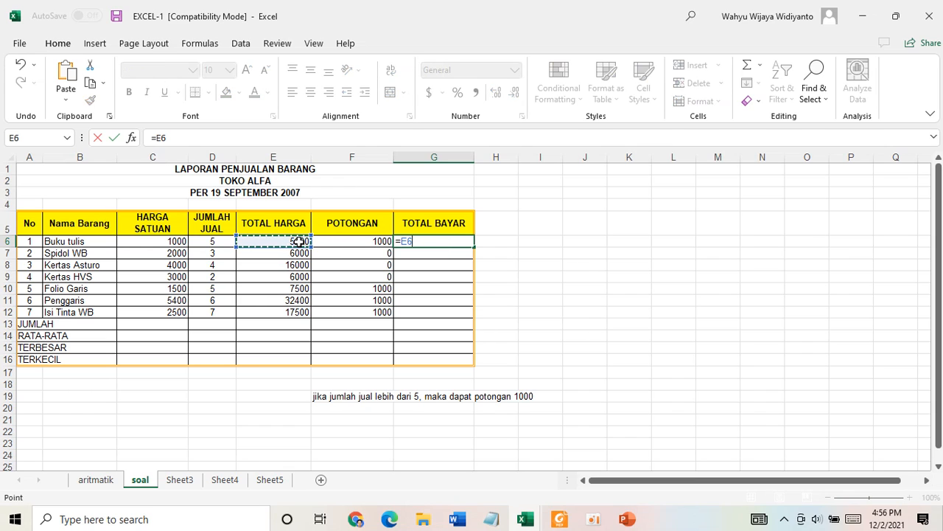
{"action": "type", "text": "-"}
{"action": "left_click", "coordinate": [356, 244]}
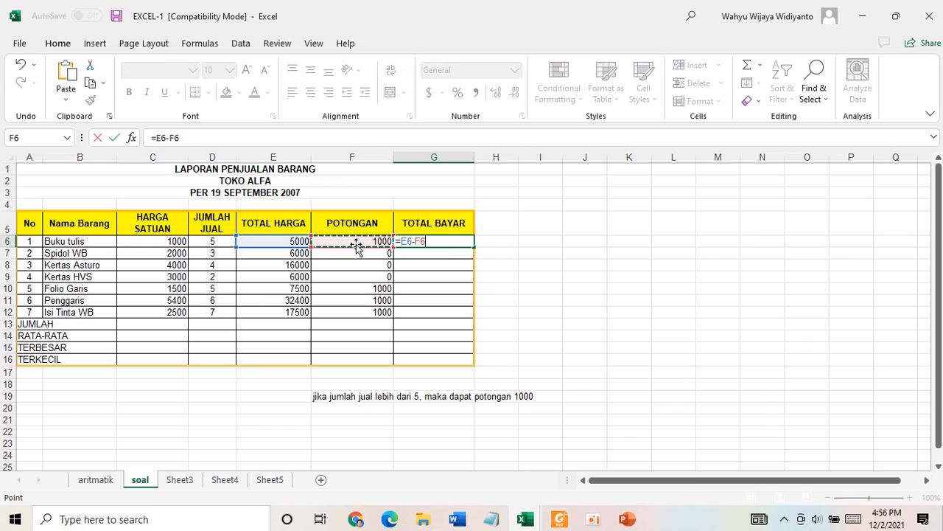
{"action": "key", "text": "Return"}
{"action": "left_click", "coordinate": [442, 241]}
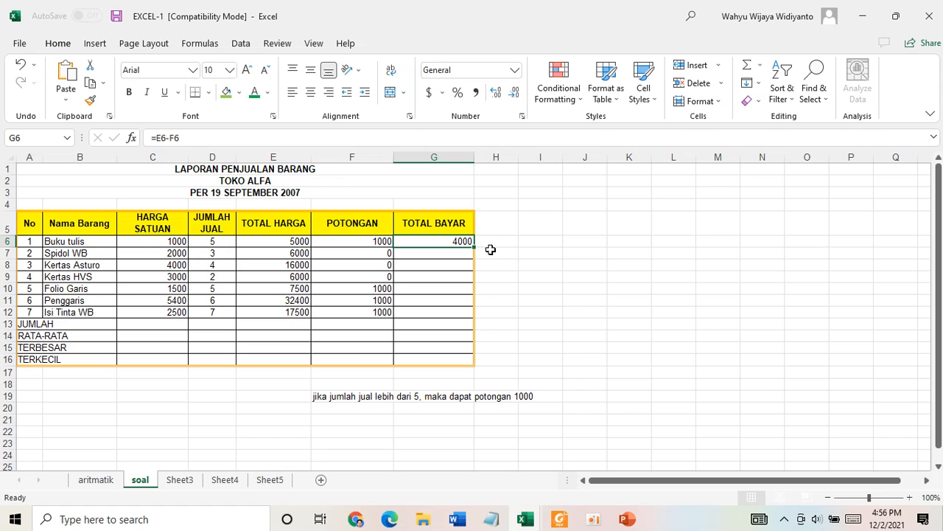
{"action": "left_click_drag", "start_coordinate": [475, 249], "coordinate": [466, 322]}
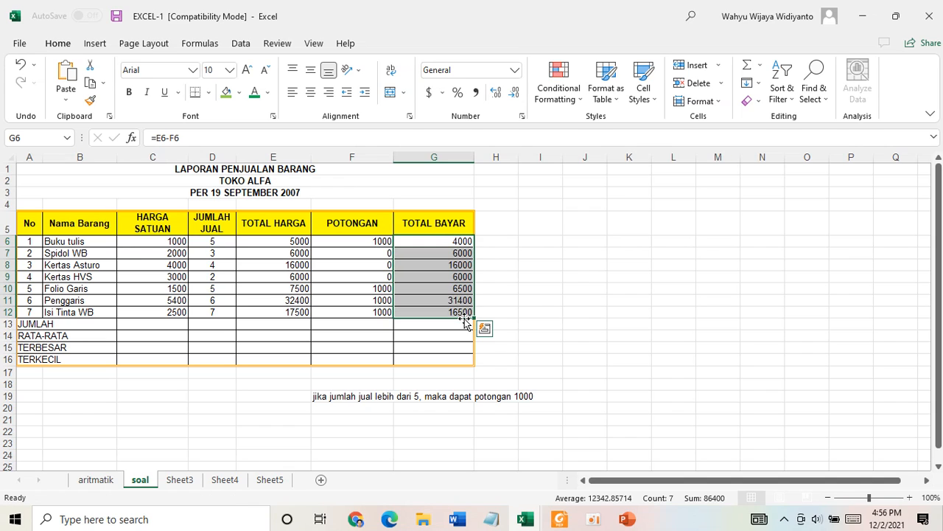
{"action": "left_click", "coordinate": [546, 309]}
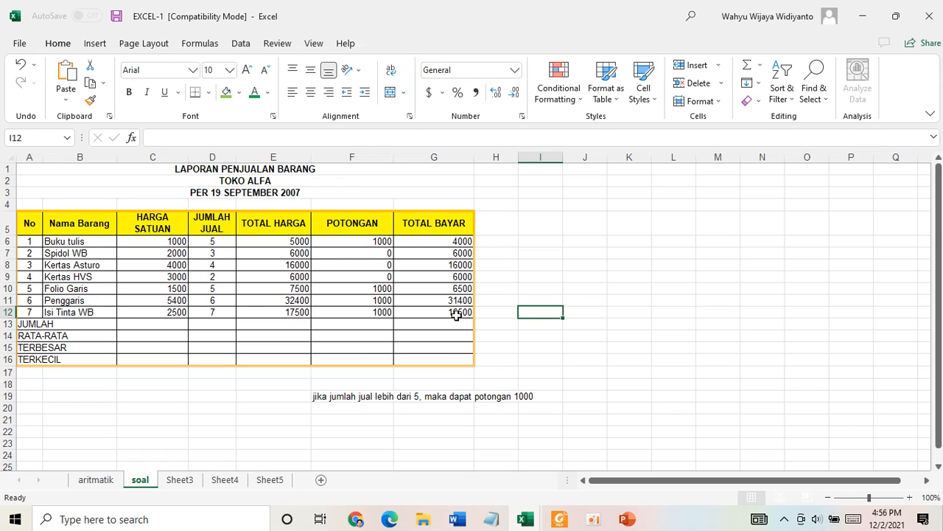
Calculate the JUMLAH of HARGA SATUAN with =SUM(C6:C12) in cell C13 and fill the formula across to G13.
{"action": "left_click", "coordinate": [172, 325]}
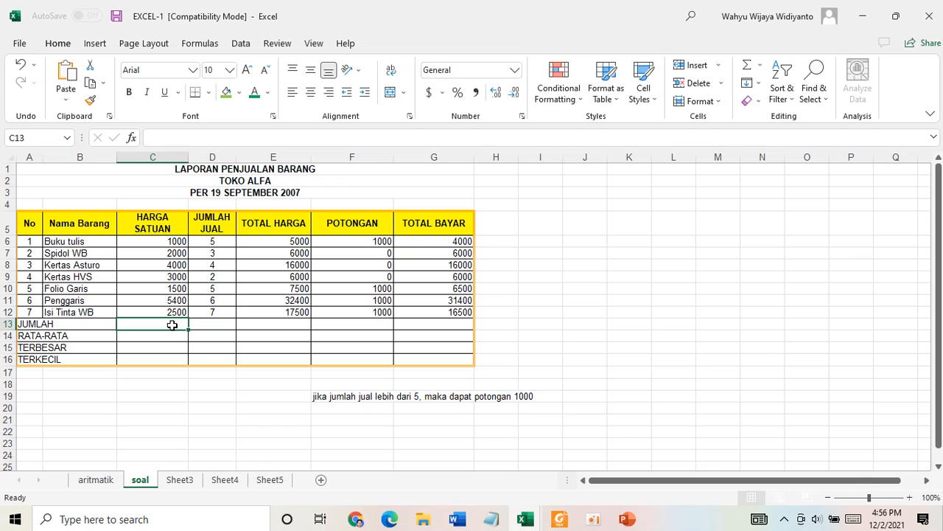
{"action": "type", "text": "="}
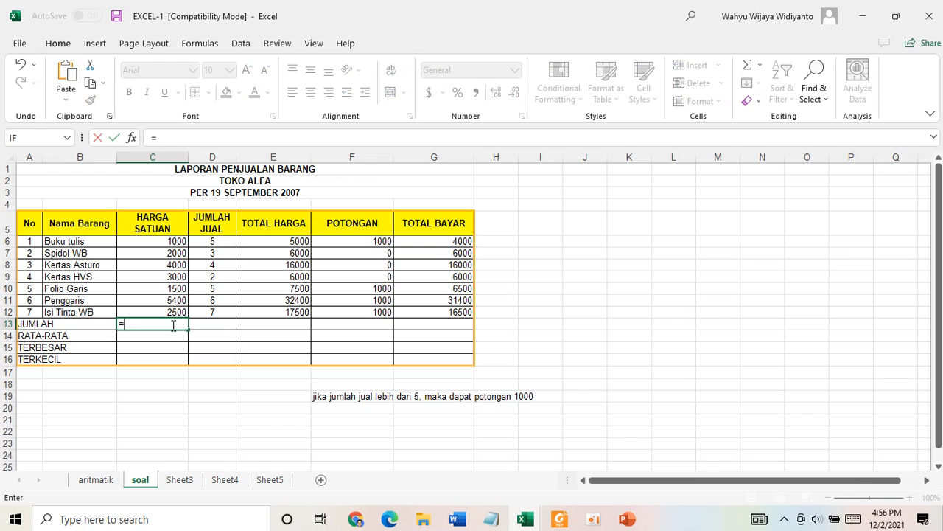
{"action": "type", "text": "sum"}
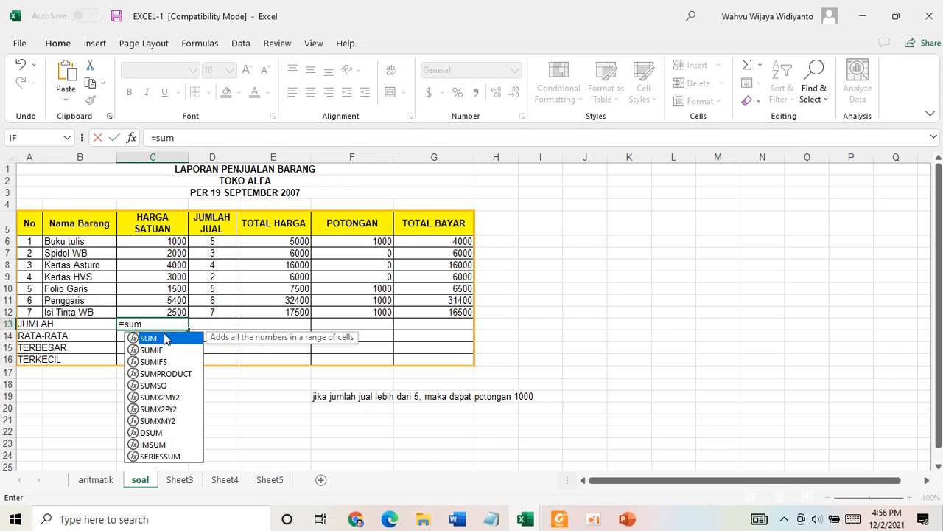
{"action": "double_click", "coordinate": [164, 338]}
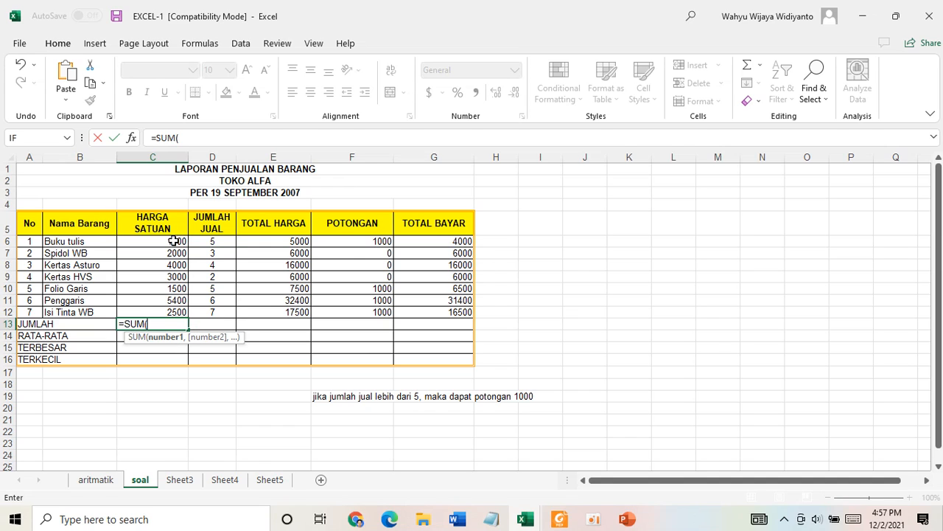
{"action": "left_click_drag", "start_coordinate": [174, 241], "coordinate": [175, 308]}
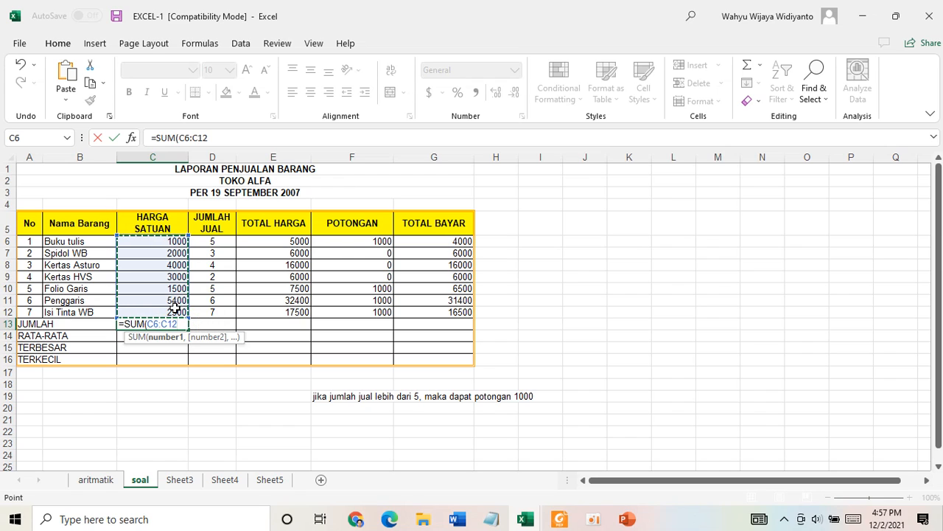
{"action": "type", "text": ")"}
{"action": "key", "text": "Return"}
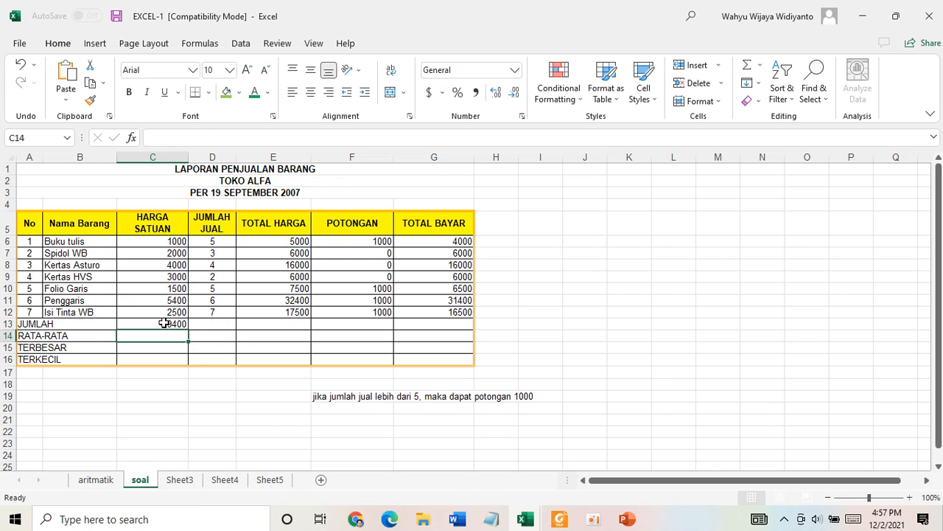
{"action": "left_click", "coordinate": [160, 324]}
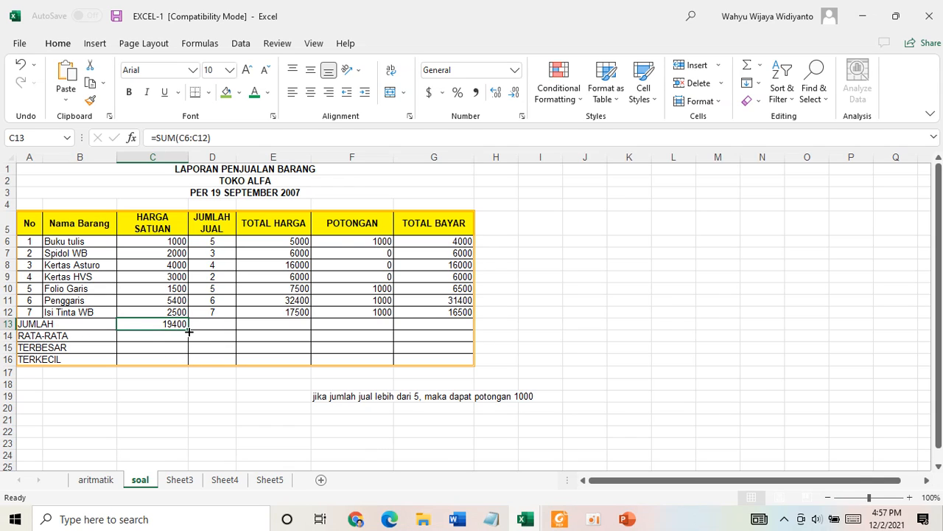
{"action": "left_click_drag", "start_coordinate": [188, 331], "coordinate": [457, 324]}
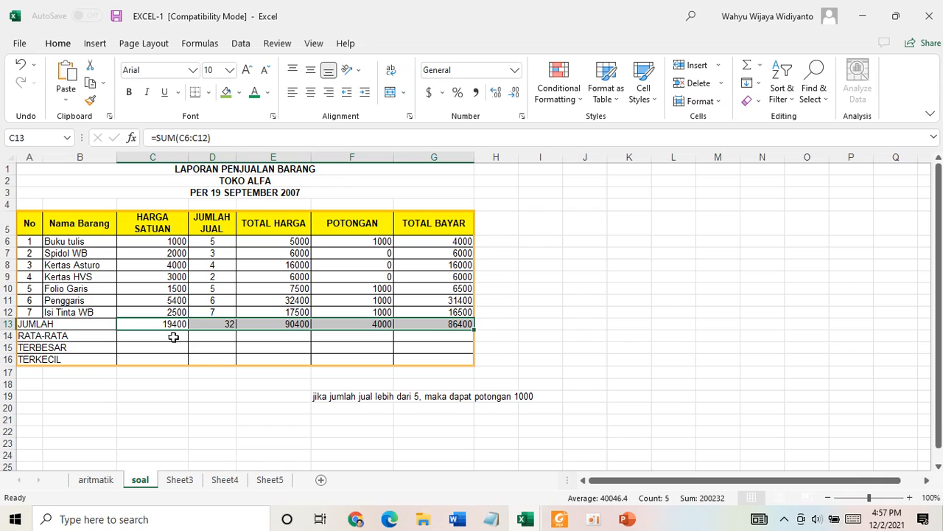
Write the note "Sum= jumlah" in cell C20 below the sales table.
{"action": "left_click", "coordinate": [171, 410]}
{"action": "type", "text": "Sum=u"}
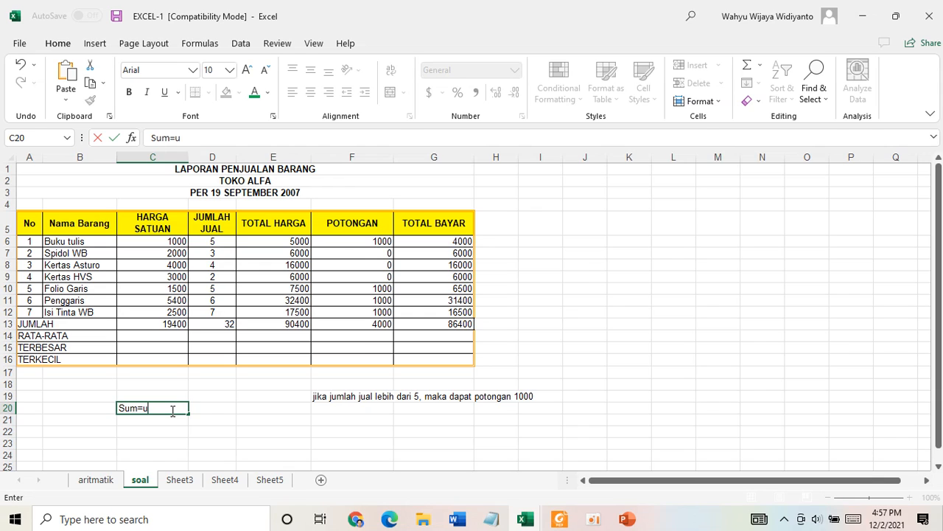
{"action": "key", "text": "BackSpace"}
{"action": "key", "text": "BackSpace"}
{"action": "type", "text": "jumla"}
Calculate the RATA-RATA of HARGA SATUAN with =AVERAGE(C6:C12) in cell C14 and fill the formula across to G14.
{"action": "left_click", "coordinate": [125, 337]}
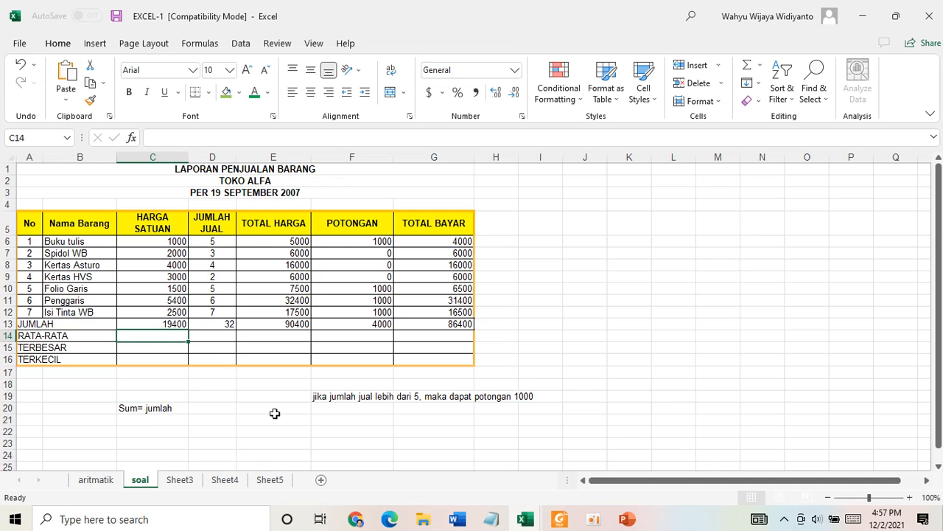
{"action": "type", "text": "="}
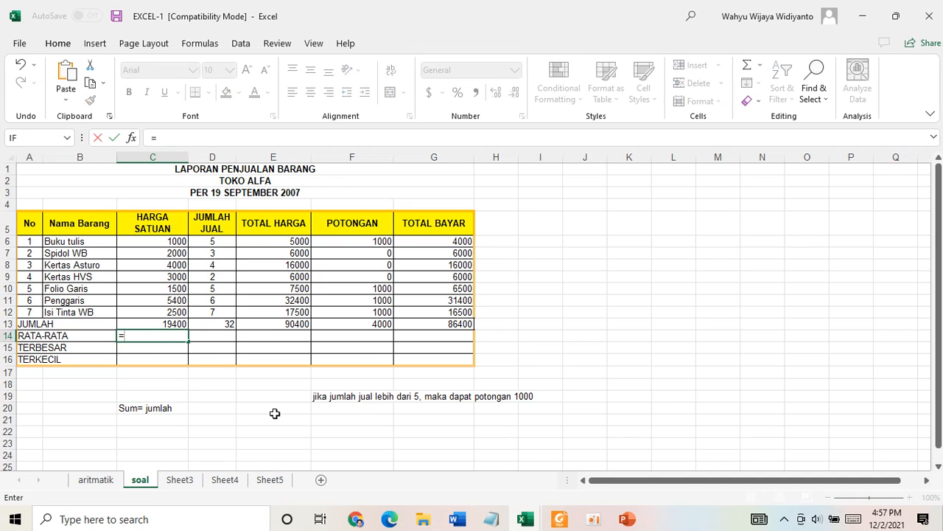
{"action": "type", "text": "ave"}
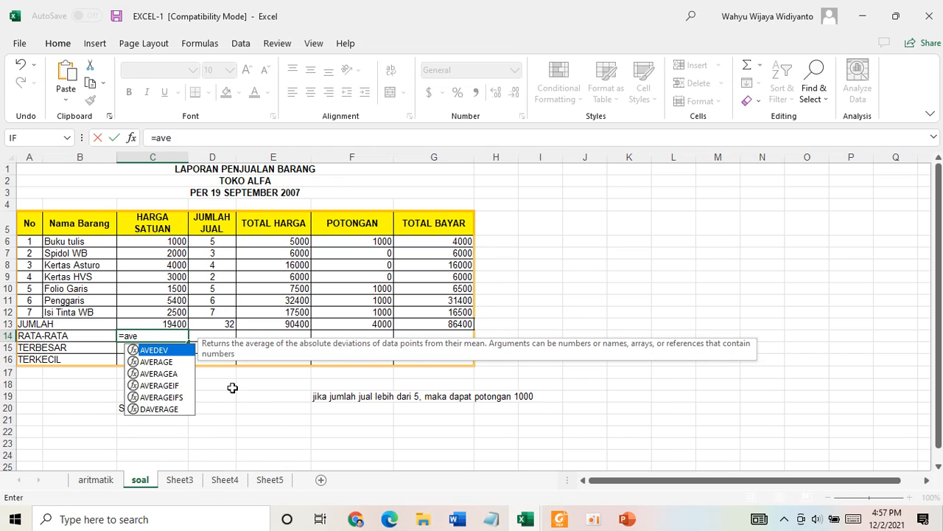
{"action": "double_click", "coordinate": [171, 362]}
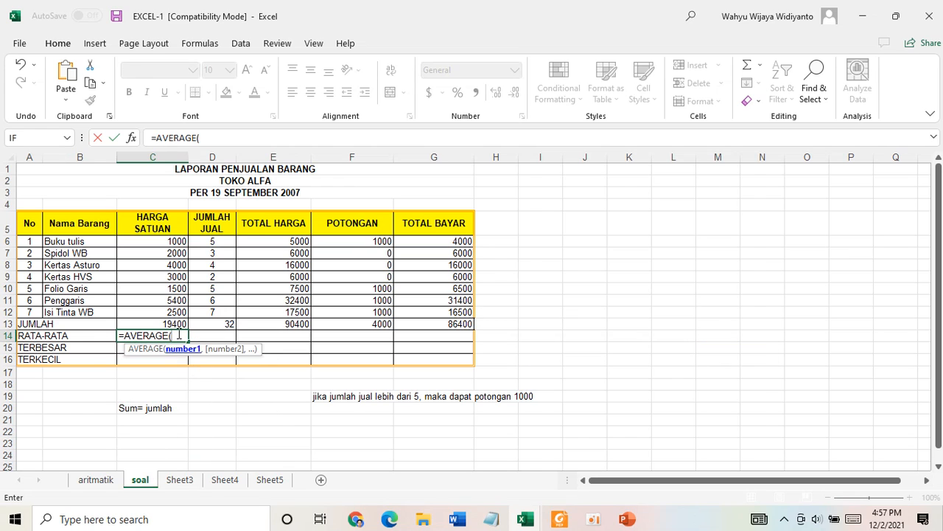
{"action": "left_click", "coordinate": [178, 242]}
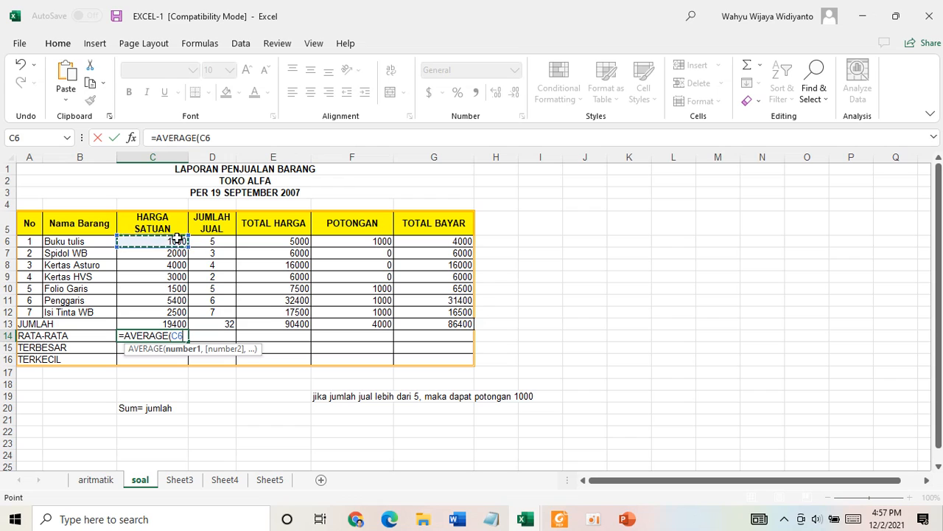
{"action": "left_click_drag", "start_coordinate": [178, 242], "coordinate": [179, 310]}
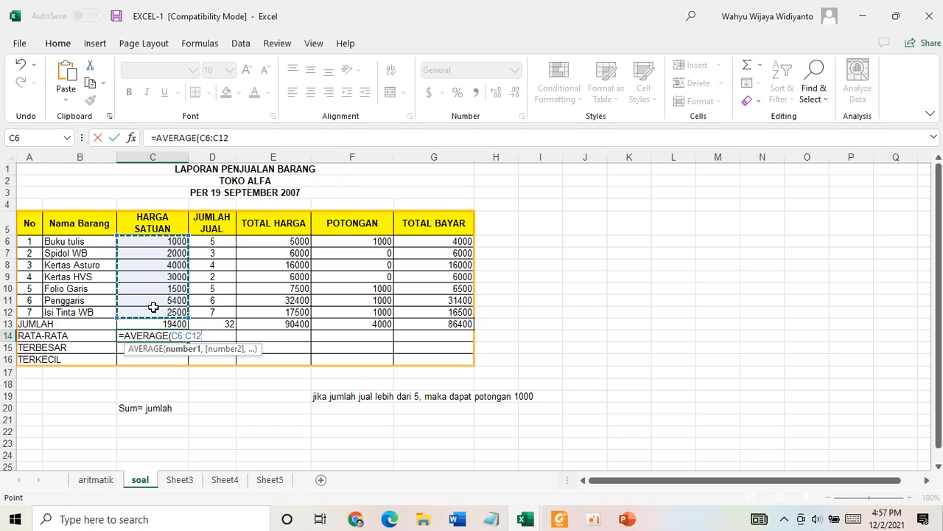
{"action": "type", "text": ")"}
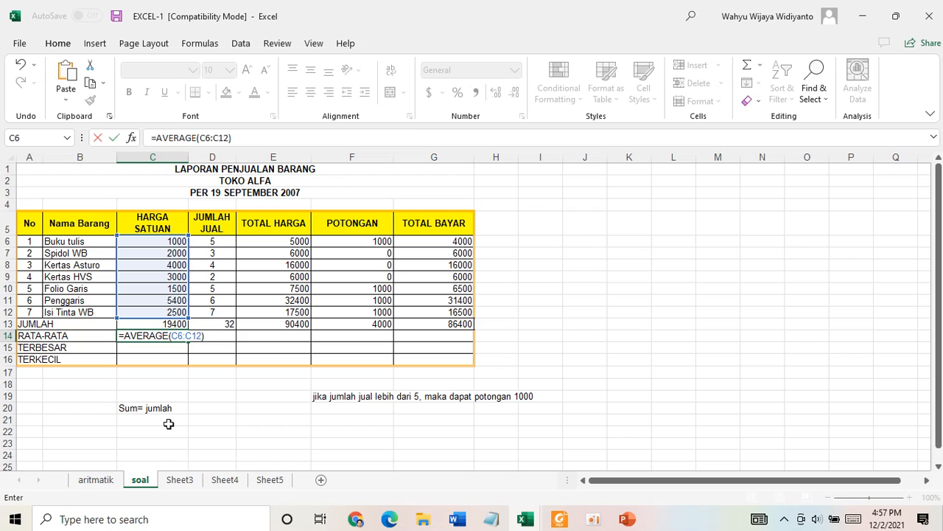
{"action": "key", "text": "Return"}
{"action": "left_click", "coordinate": [173, 335]}
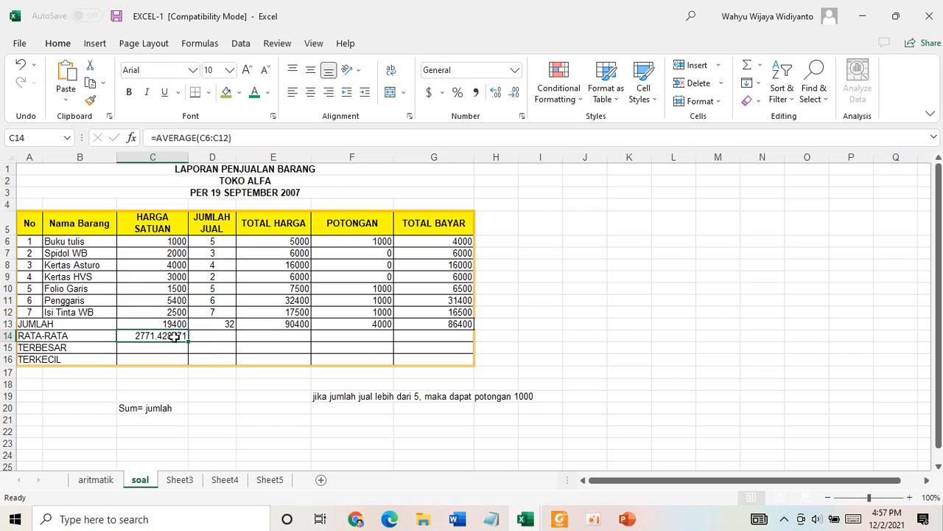
{"action": "left_click_drag", "start_coordinate": [188, 339], "coordinate": [453, 332]}
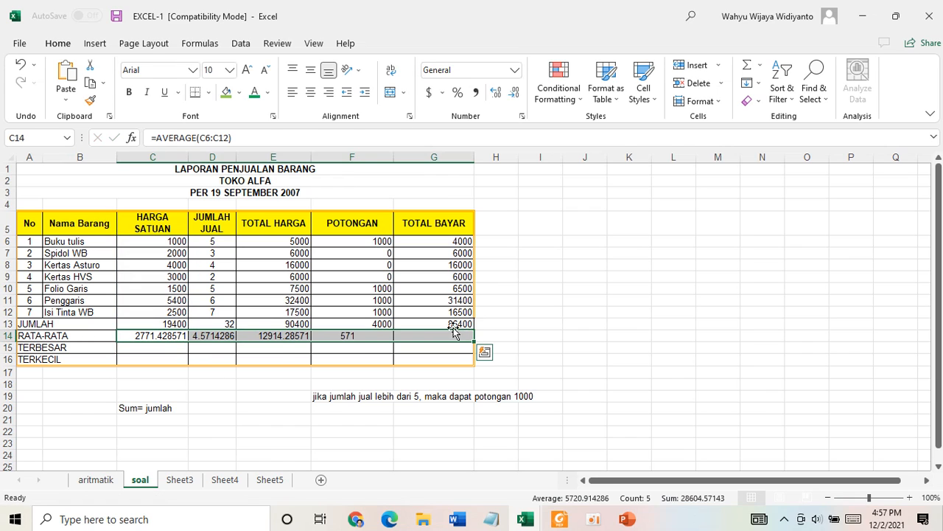
Add the note "average=rata-rata" in cell C21 under the Sum note.
{"action": "left_click", "coordinate": [164, 347]}
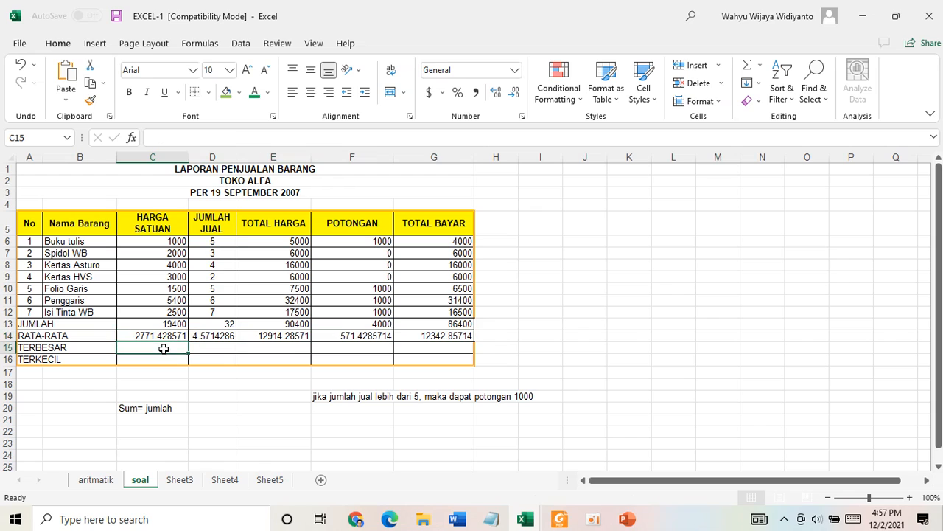
{"action": "left_click", "coordinate": [129, 425]}
{"action": "type", "text": "aver"}
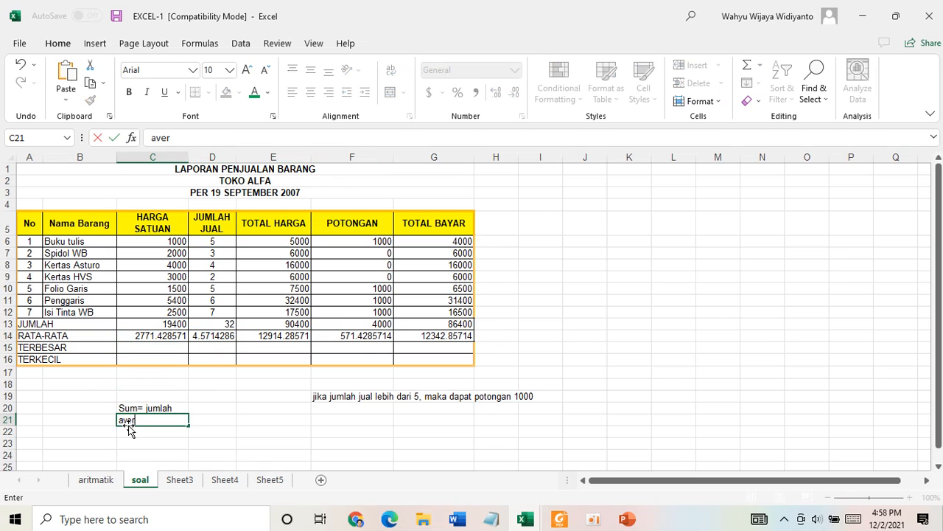
{"action": "type", "text": "age=rata-rata"}
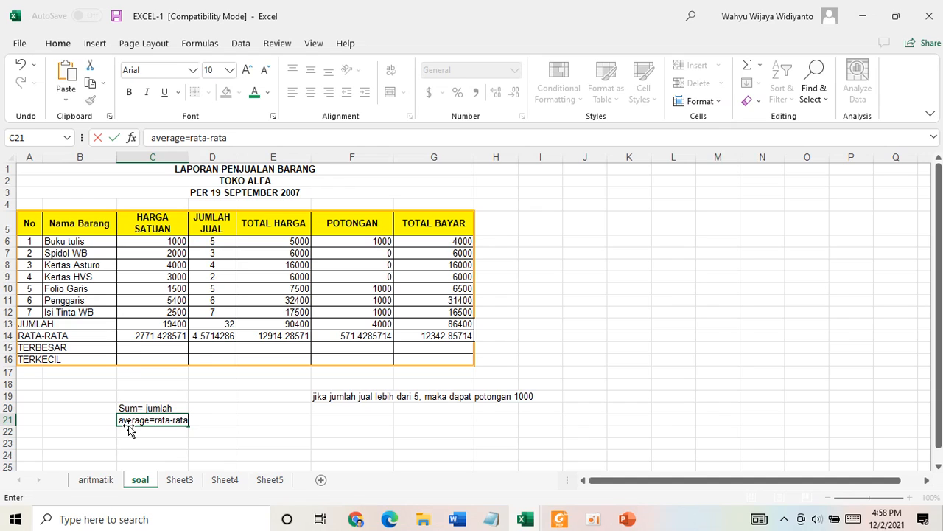
Find the TERBESAR value of HARGA SATUAN with =MAX(C6:C12) in cell C15 and fill the formula across to G15.
{"action": "left_click", "coordinate": [129, 347]}
{"action": "type", "text": "="}
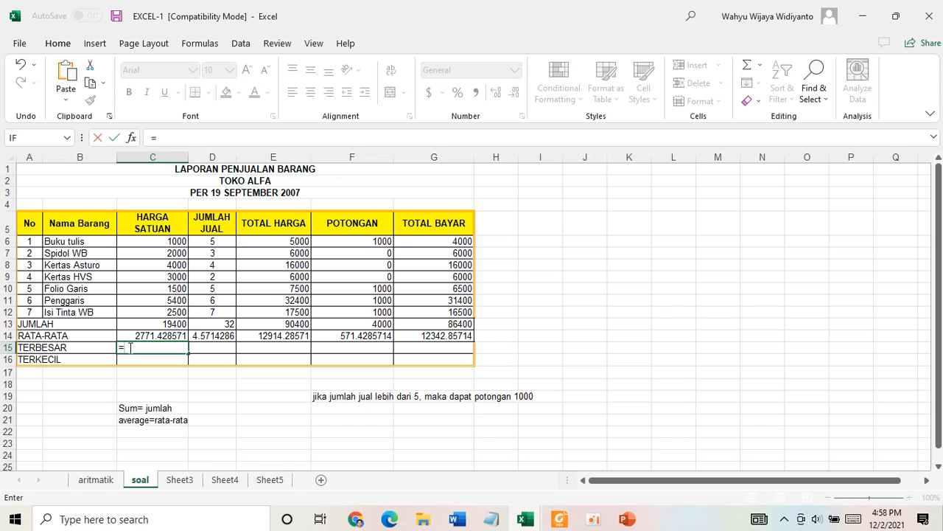
{"action": "type", "text": "ma"}
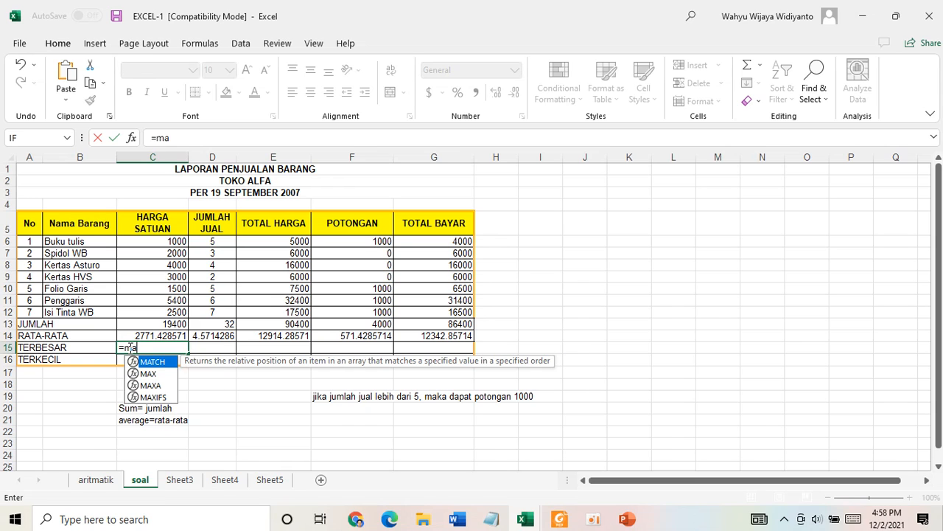
{"action": "type", "text": "x"}
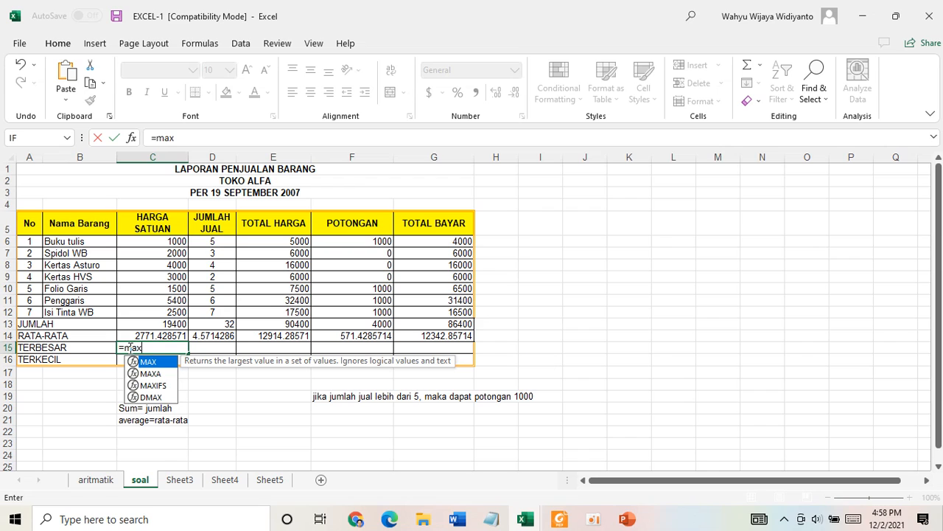
{"action": "double_click", "coordinate": [149, 362]}
{"action": "left_click_drag", "start_coordinate": [177, 240], "coordinate": [178, 308]}
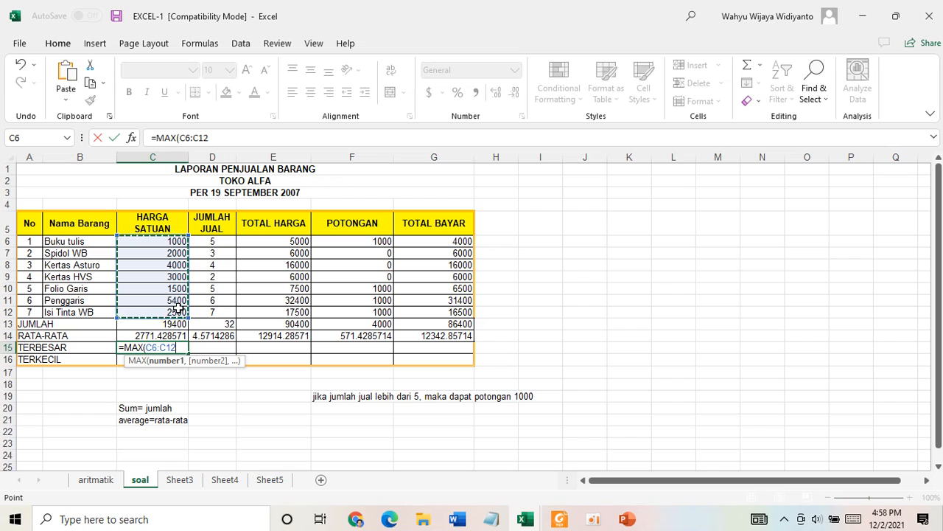
{"action": "type", "text": ")"}
{"action": "key", "text": "Return"}
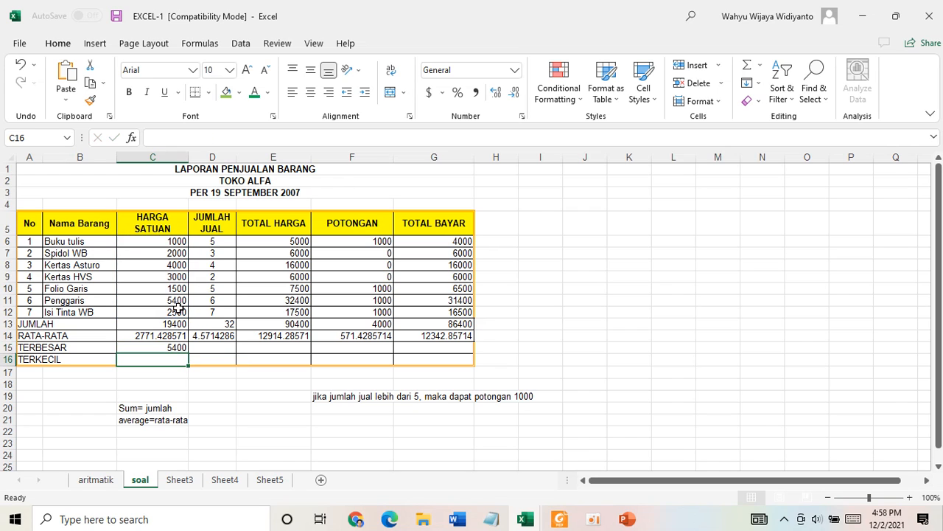
{"action": "left_click", "coordinate": [175, 349]}
{"action": "left_click_drag", "start_coordinate": [189, 354], "coordinate": [456, 352]}
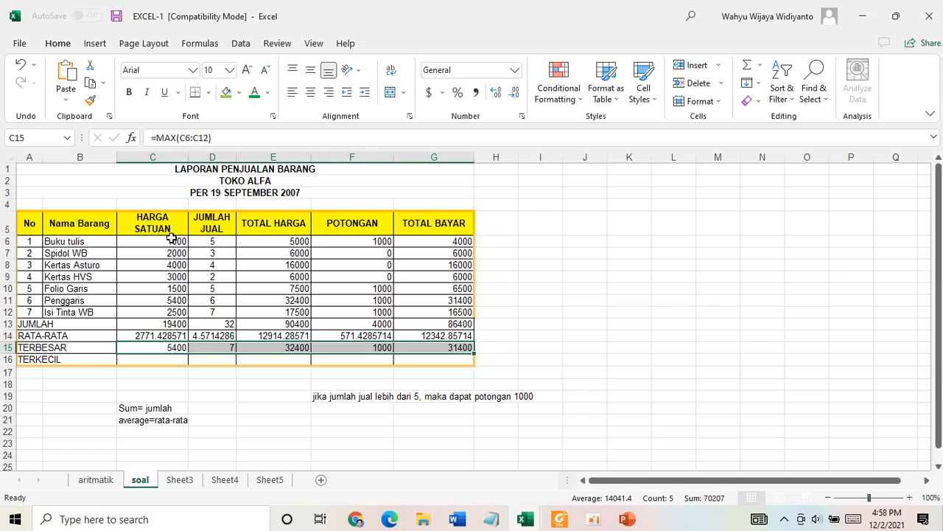
Find the TERKECIL value of HARGA SATUAN with =MIN(C6:C12) in cell C16 and fill the formula across to G16.
{"action": "left_click", "coordinate": [174, 361]}
{"action": "type", "text": "="}
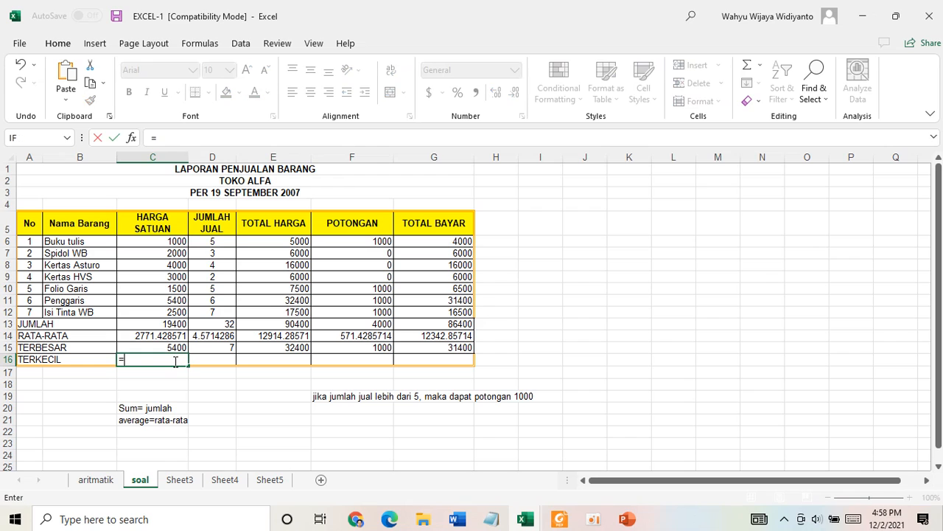
{"action": "type", "text": "min"}
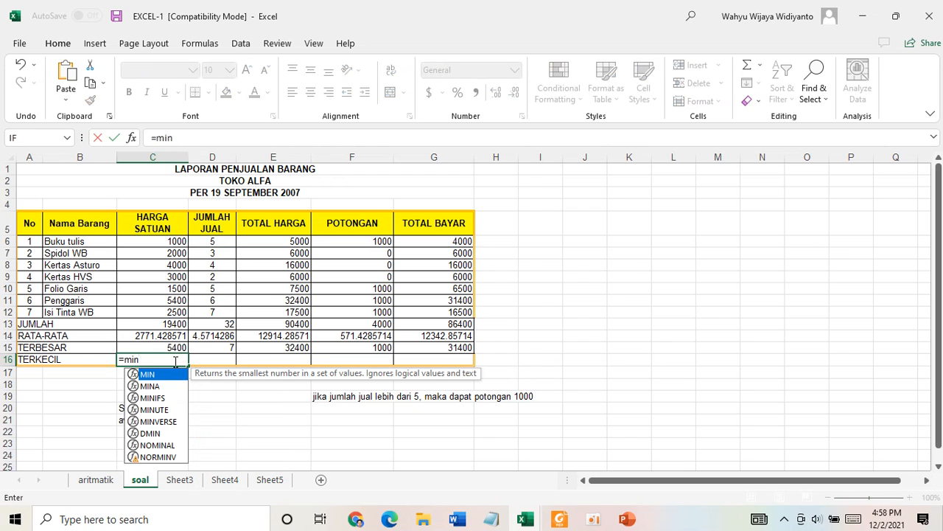
{"action": "type", "text": "("}
{"action": "left_click_drag", "start_coordinate": [167, 238], "coordinate": [168, 309]}
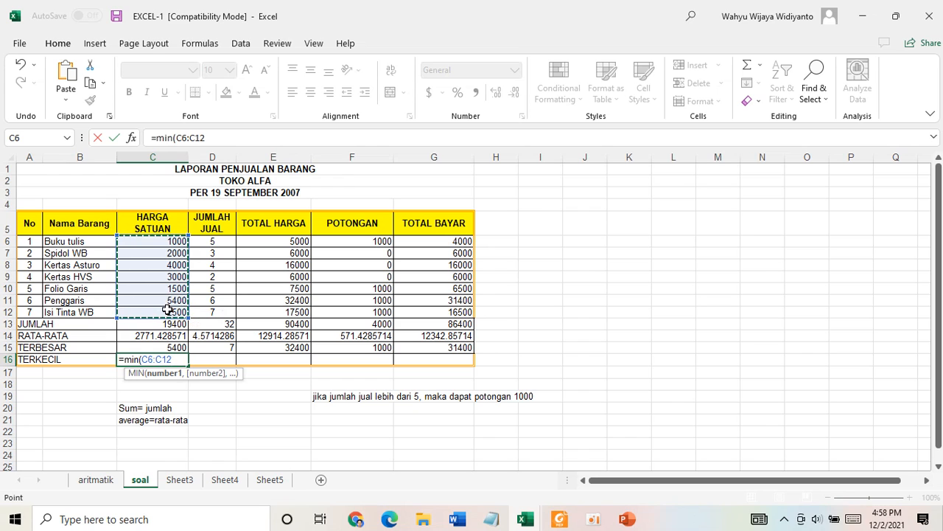
{"action": "type", "text": ")"}
{"action": "key", "text": "Return"}
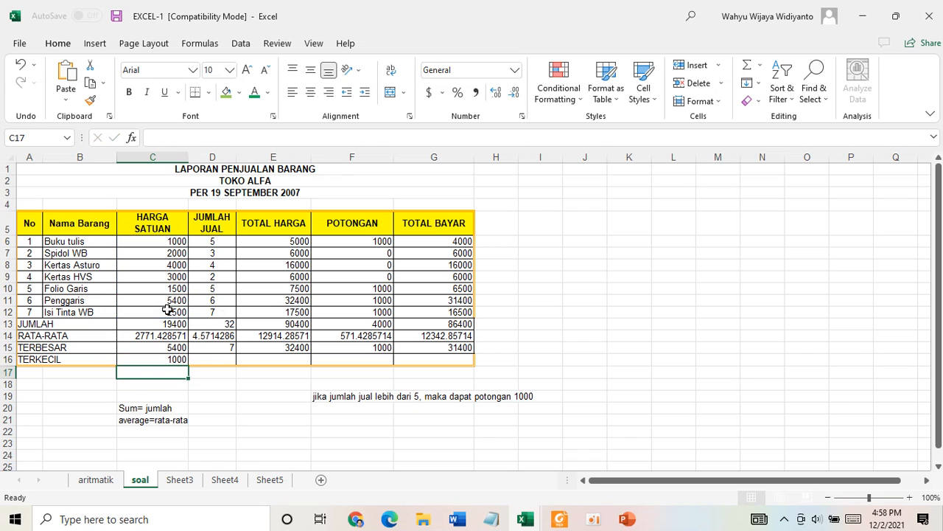
{"action": "left_click", "coordinate": [166, 356]}
{"action": "left_click_drag", "start_coordinate": [187, 366], "coordinate": [458, 366]}
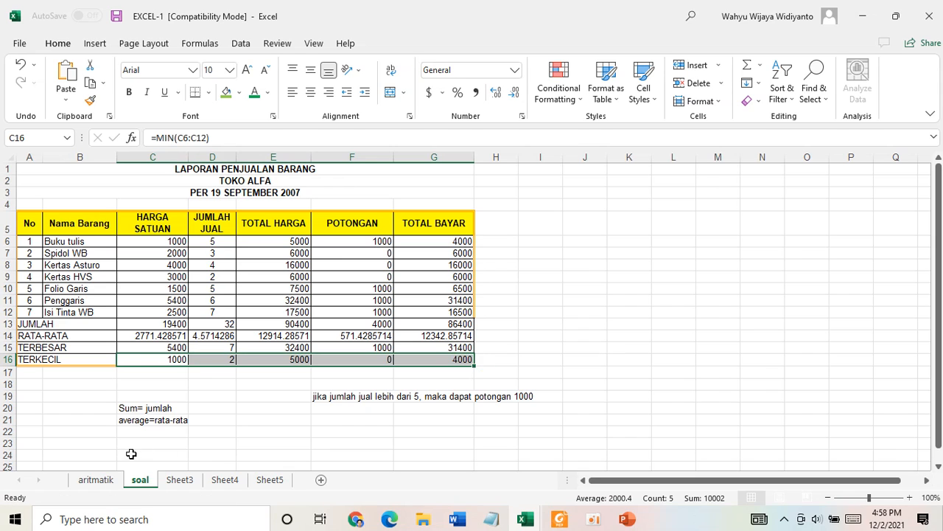
Add the notes "max=nilai terbesar" in cell C22 and "min=nilai terkecil" in cell C23.
{"action": "left_click", "coordinate": [136, 432]}
{"action": "type", "text": "max="}
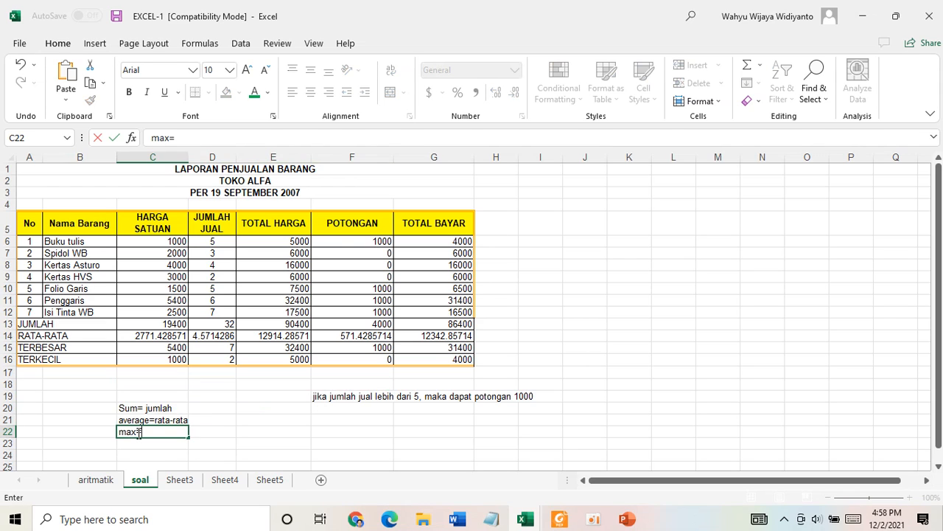
{"action": "type", "text": "nilai terbesar"}
{"action": "key", "text": "Return"}
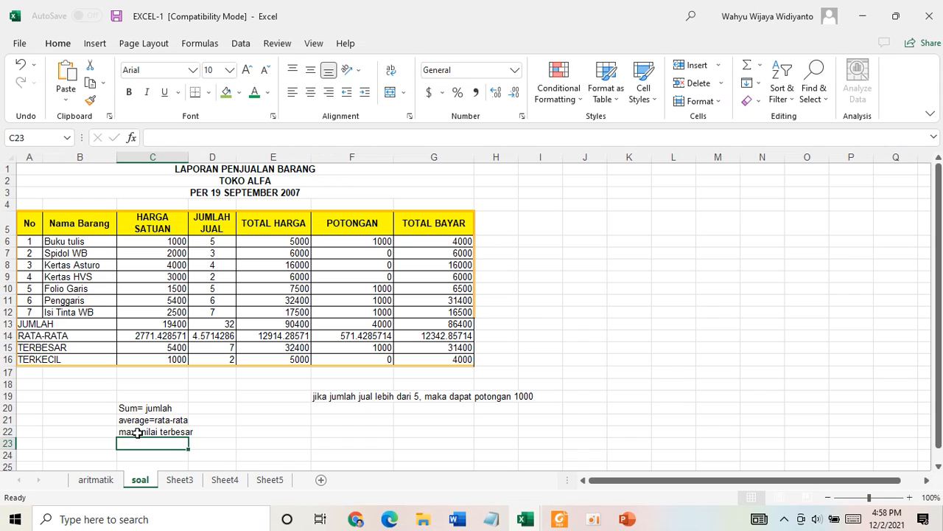
{"action": "type", "text": "min=n"}
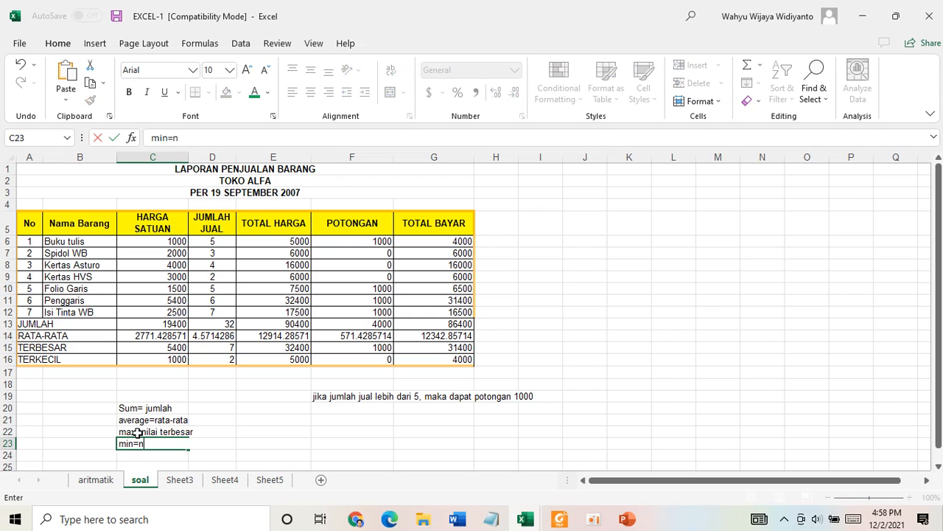
{"action": "type", "text": "ilai terkecil"}
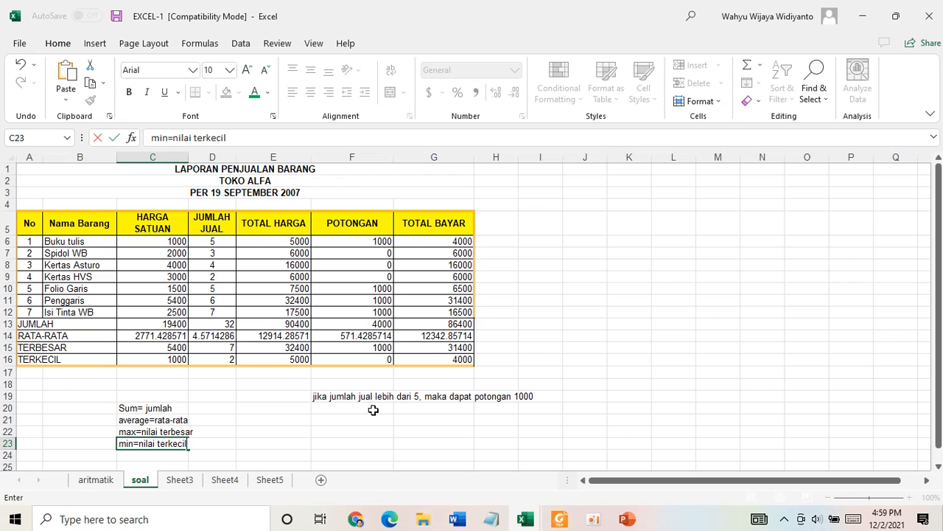
{"action": "left_click", "coordinate": [280, 418]}
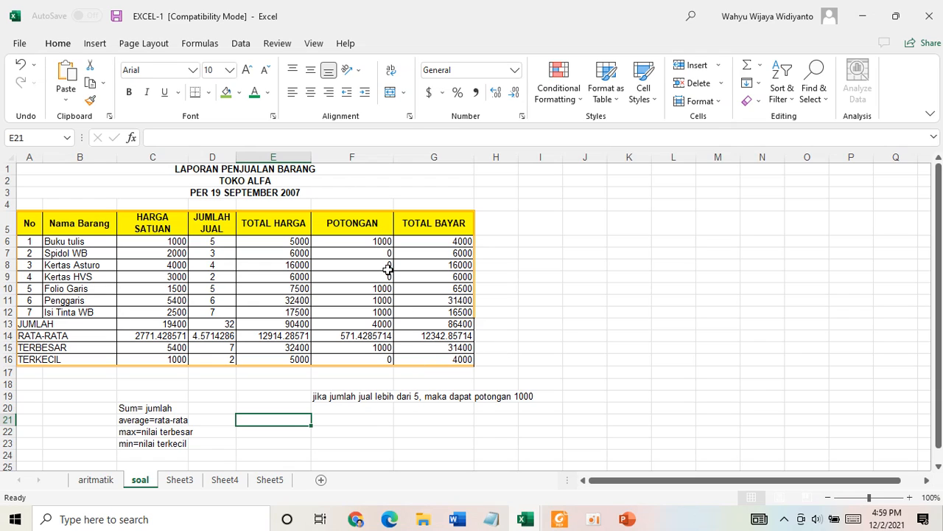
Clear the manually entered POTONGAN values for all seven items in cells F6 to F12.
{"action": "left_click", "coordinate": [369, 241]}
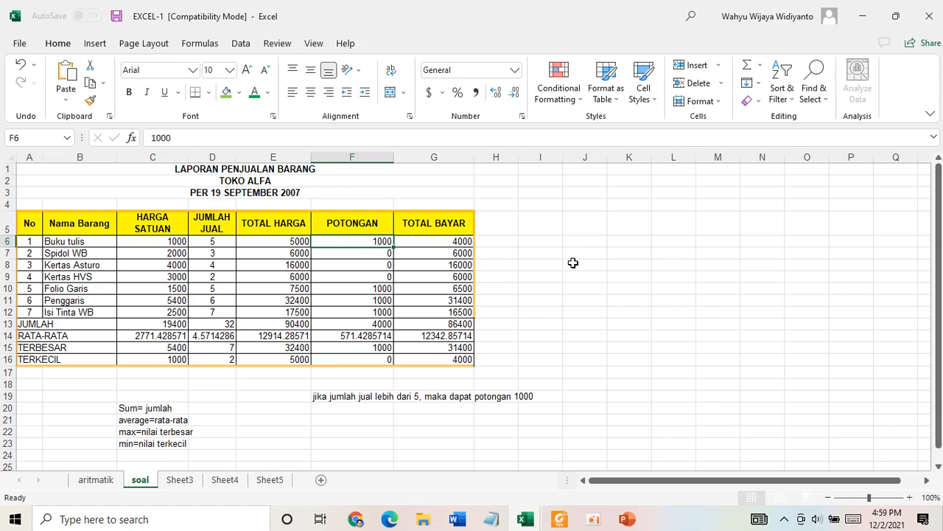
{"action": "key", "text": "Delete"}
{"action": "left_click", "coordinate": [545, 266]}
{"action": "left_click", "coordinate": [389, 242]}
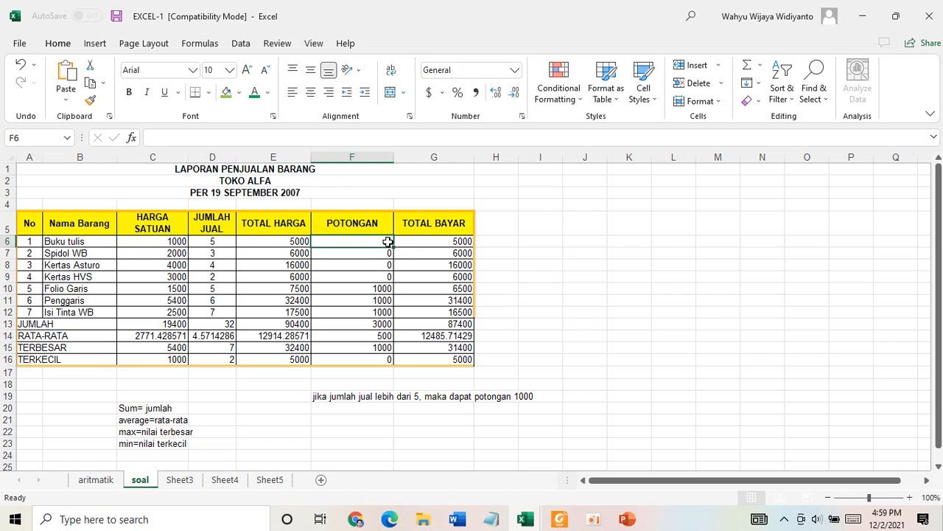
{"action": "left_click_drag", "start_coordinate": [391, 248], "coordinate": [392, 317]}
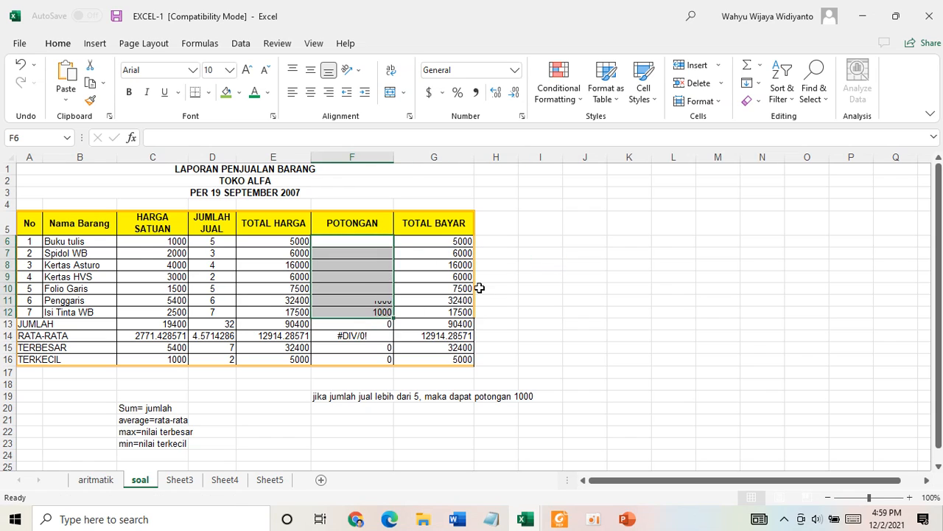
{"action": "left_click", "coordinate": [551, 284]}
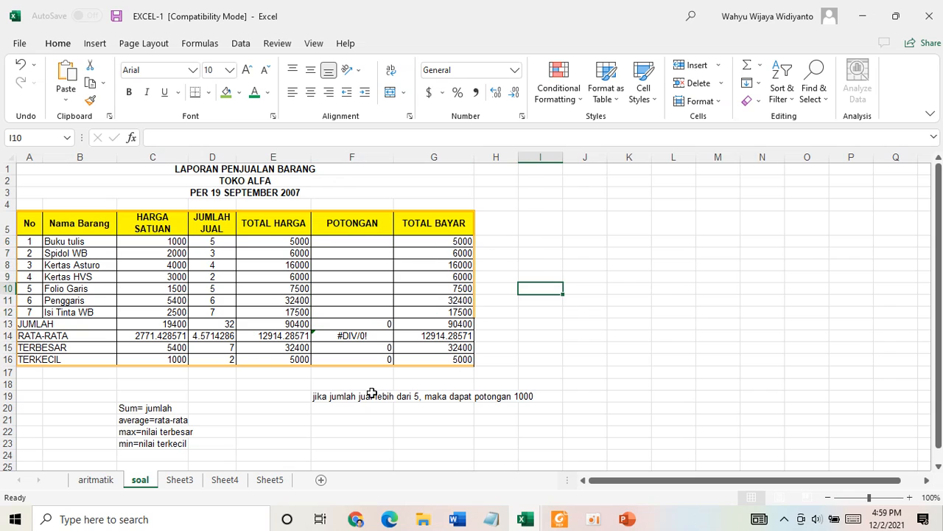
Calculate the POTONGAN for Buku tulis in cell F6 with the formula =IF(D6>=5,1000,0).
{"action": "left_click", "coordinate": [339, 243]}
{"action": "type", "text": "="}
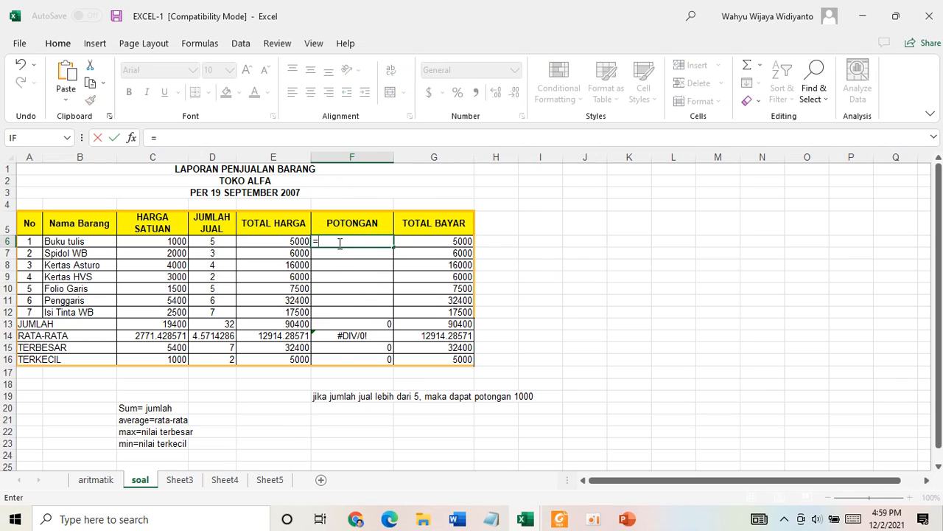
{"action": "type", "text": "if"}
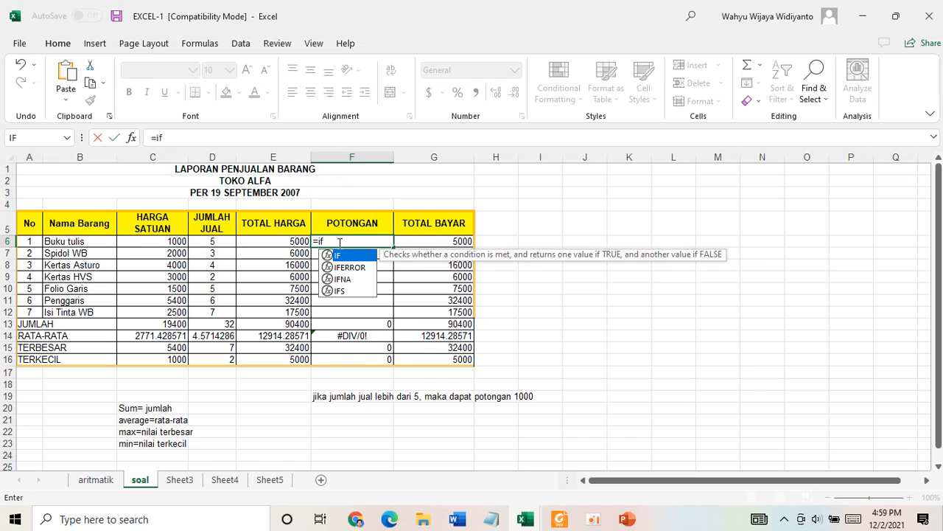
{"action": "type", "text": "("}
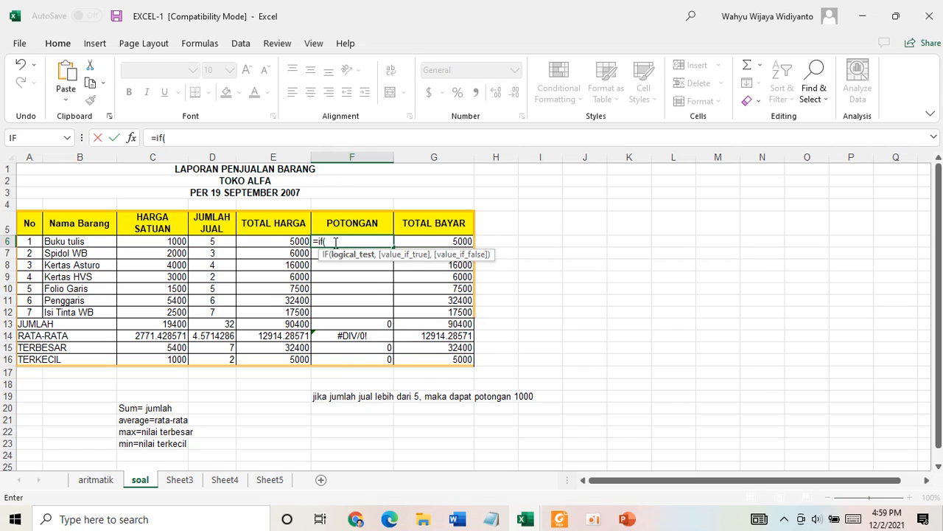
{"action": "left_click", "coordinate": [223, 241]}
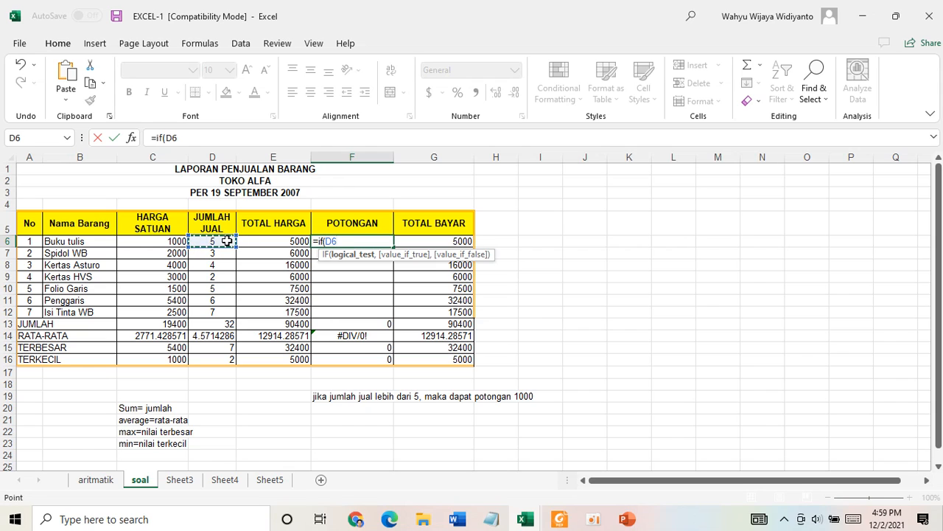
{"action": "type", "text": ">=5,"}
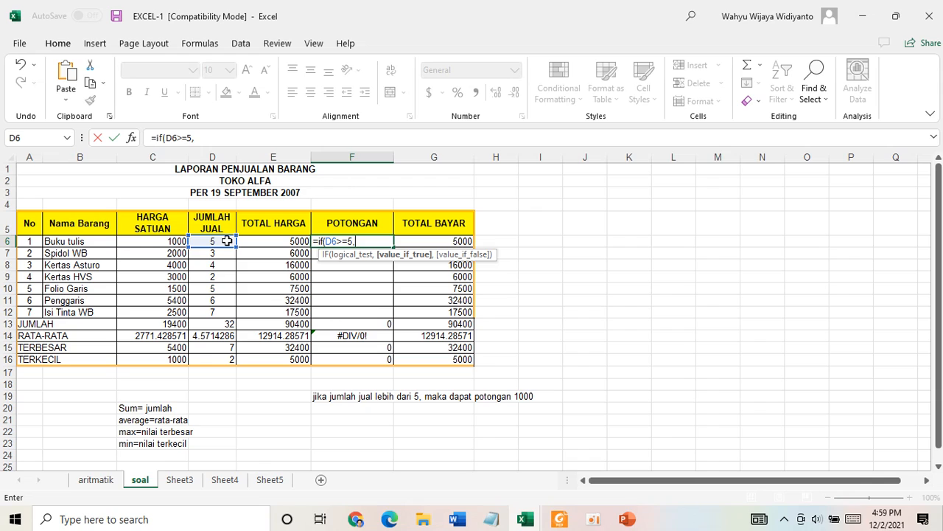
{"action": "type", "text": "1000,0)"}
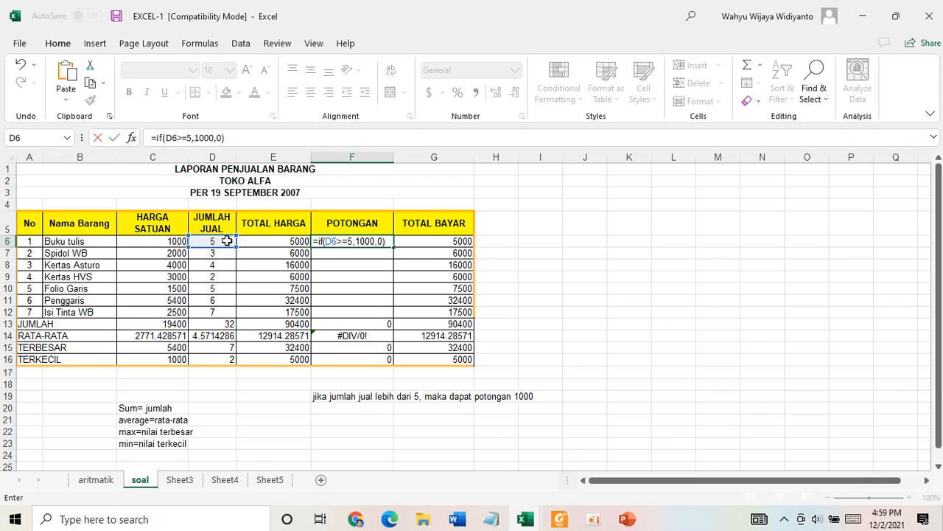
{"action": "key", "text": "Return"}
Fill the POTONGAN formula from cell F6 down to F12 for the remaining items.
{"action": "left_click", "coordinate": [378, 239]}
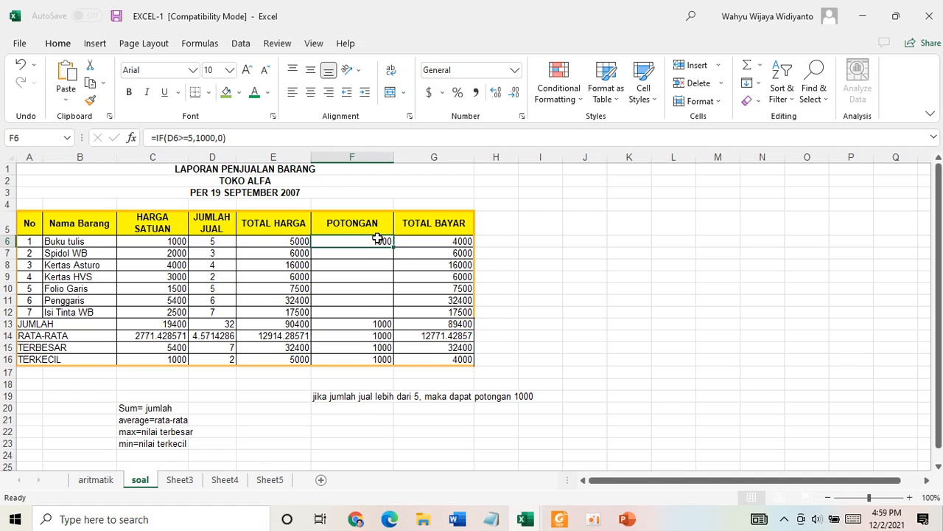
{"action": "left_click_drag", "start_coordinate": [394, 247], "coordinate": [391, 318]}
{"action": "left_click", "coordinate": [595, 301]}
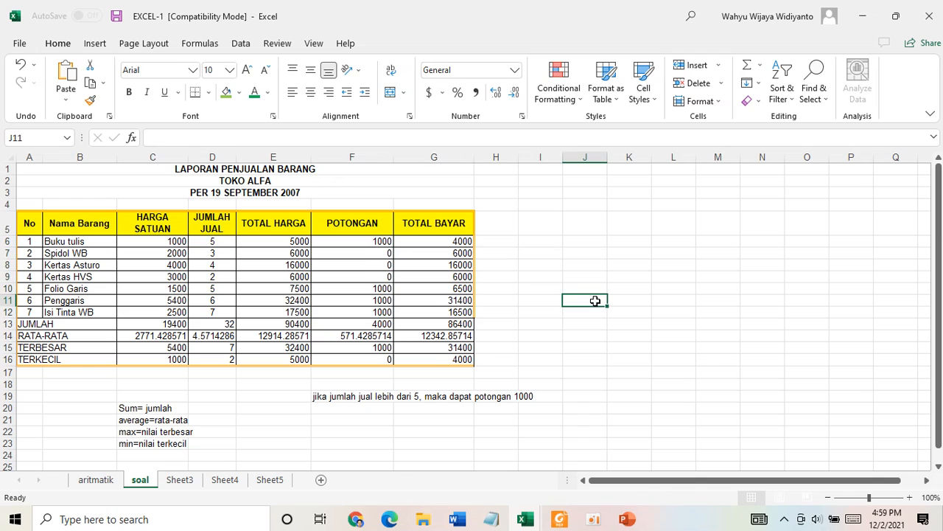